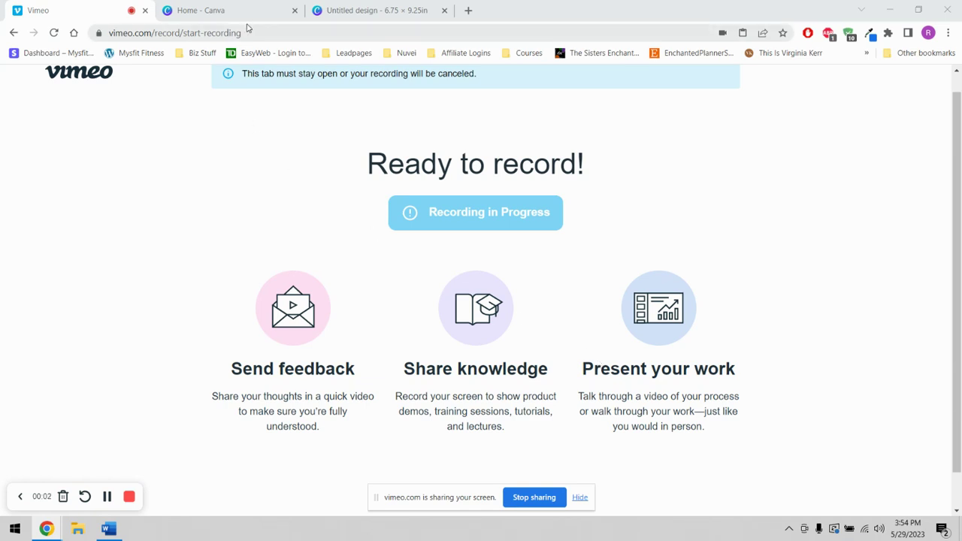
- Switch to the Canva home page tab with the Custom size panel showing
{"action": "mouse_move", "coordinate": [244, 15]}
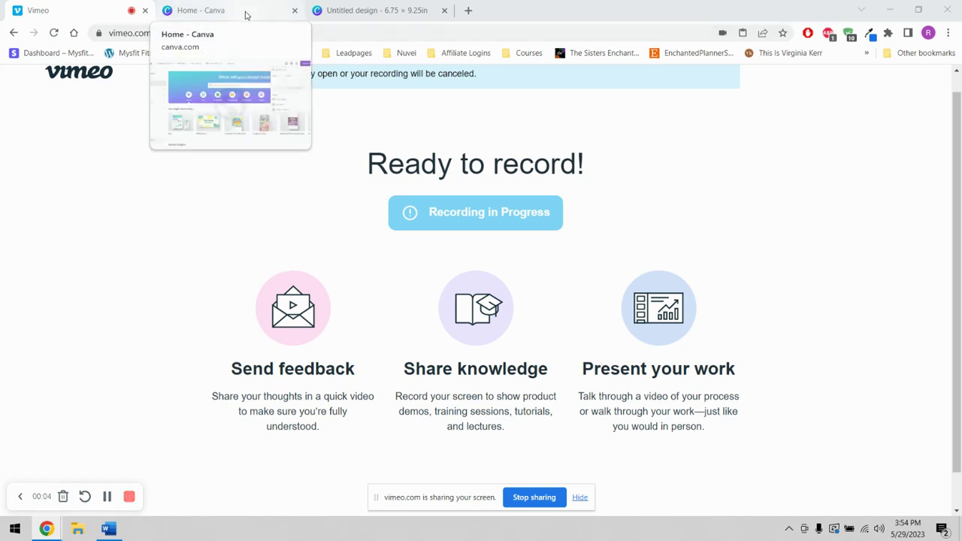
{"action": "left_click", "coordinate": [244, 13]}
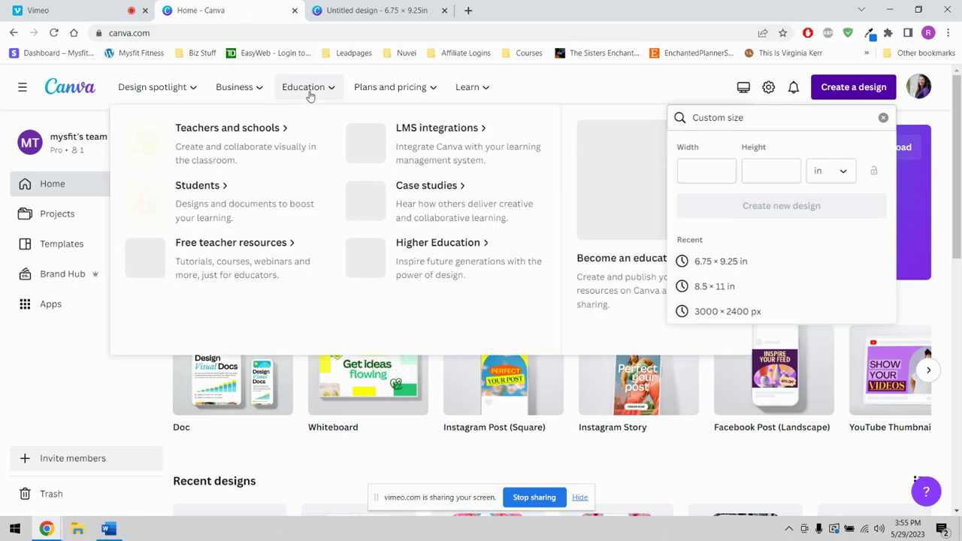
- Start a new 6.75 × 9.25 in design from the recent sizes, keeping inches as the unit
{"action": "mouse_move", "coordinate": [379, 80]}
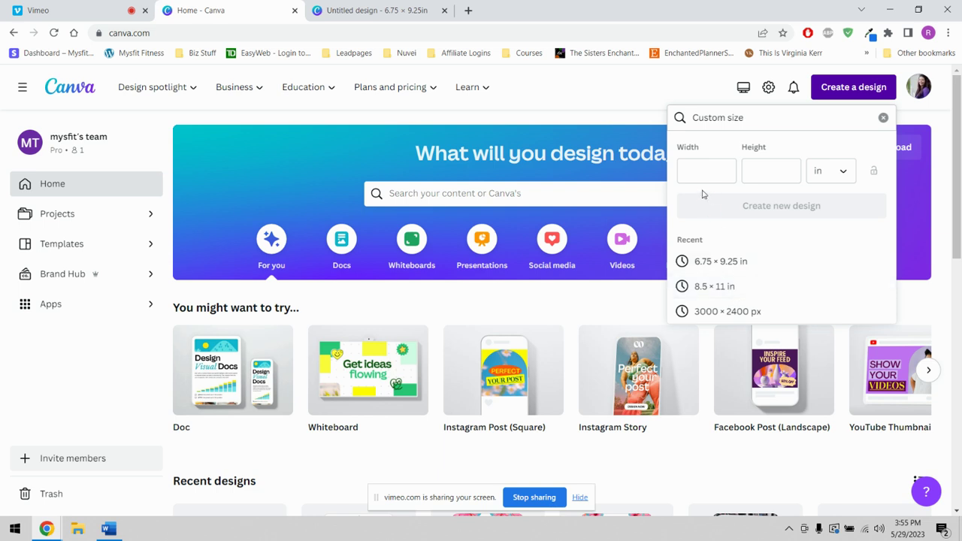
{"action": "left_click", "coordinate": [842, 174]}
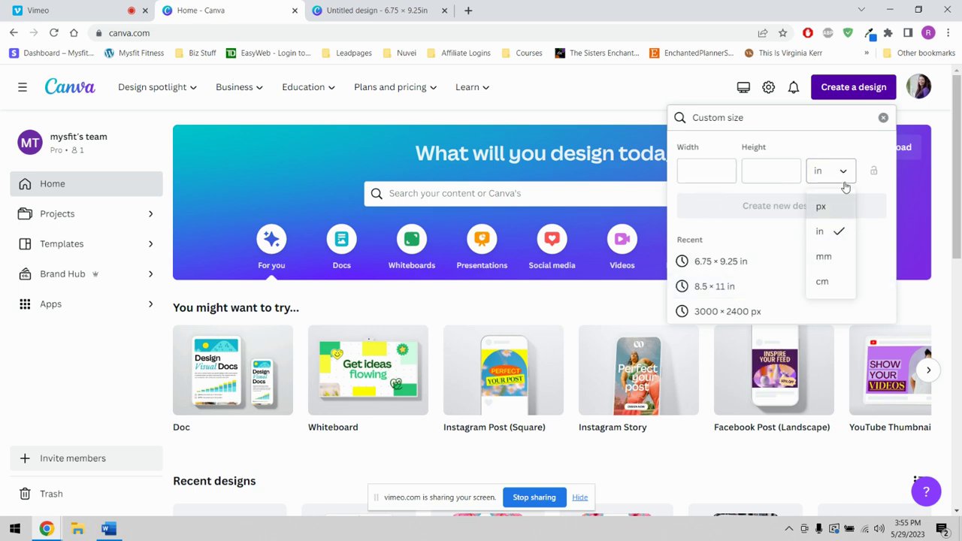
{"action": "left_click", "coordinate": [843, 172]}
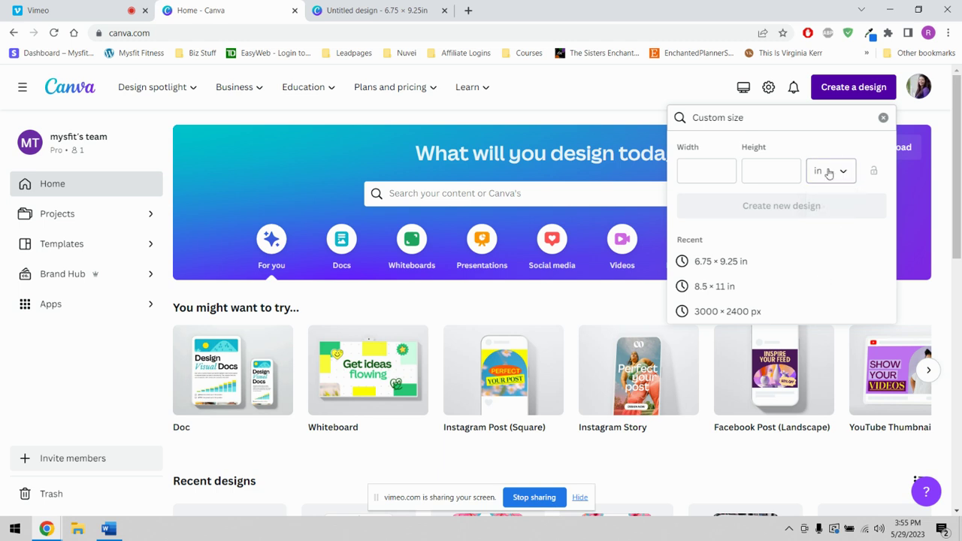
{"action": "left_click", "coordinate": [737, 262]}
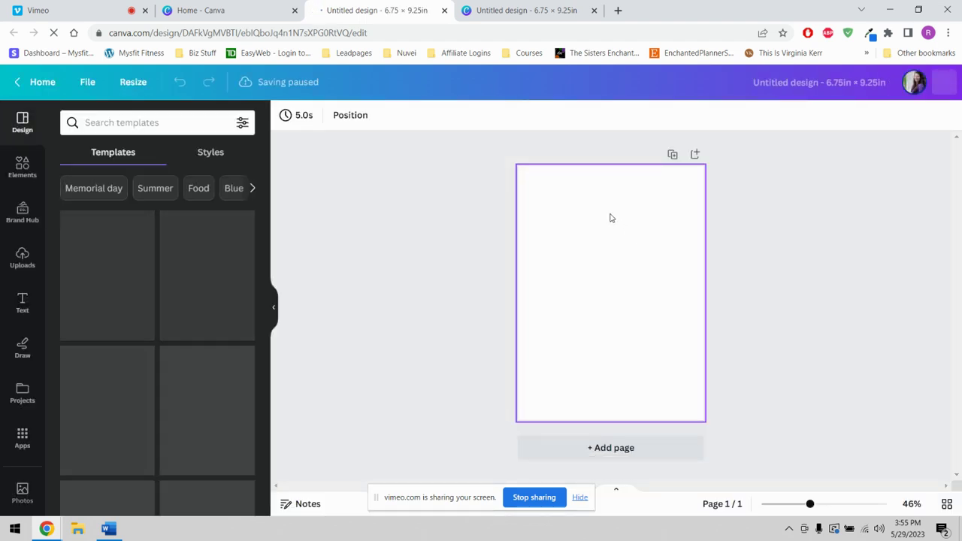
- Look over the finished hibiscus sticker design for reference, then return to the new blank design
{"action": "left_click", "coordinate": [522, 10]}
{"action": "scroll", "coordinate": [629, 294], "scroll_direction": "down", "scroll_amount": 3}
{"action": "scroll", "coordinate": [629, 293], "scroll_direction": "up", "scroll_amount": 3}
{"action": "left_click_drag", "start_coordinate": [514, 238], "coordinate": [508, 326]}
{"action": "scroll", "coordinate": [638, 365], "scroll_direction": "down", "scroll_amount": 4}
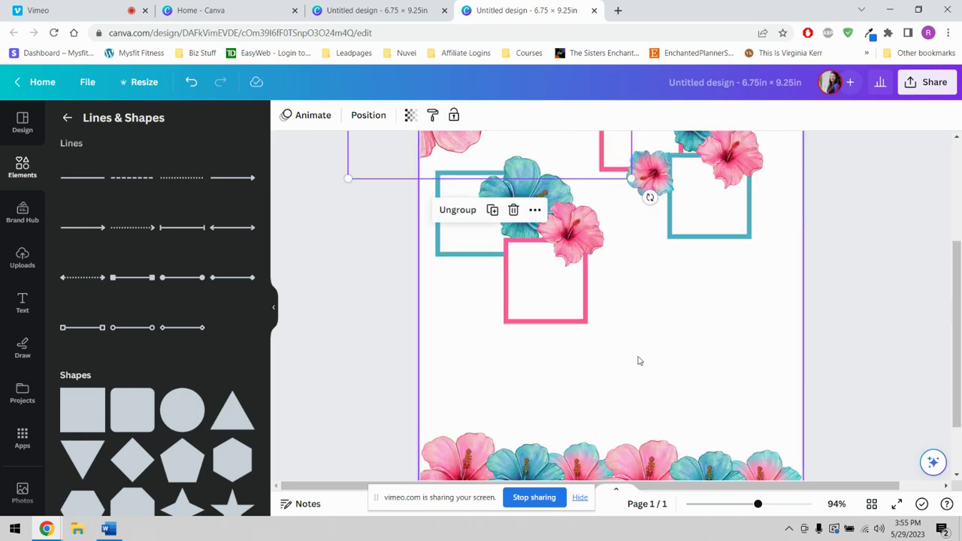
{"action": "left_click", "coordinate": [400, 12]}
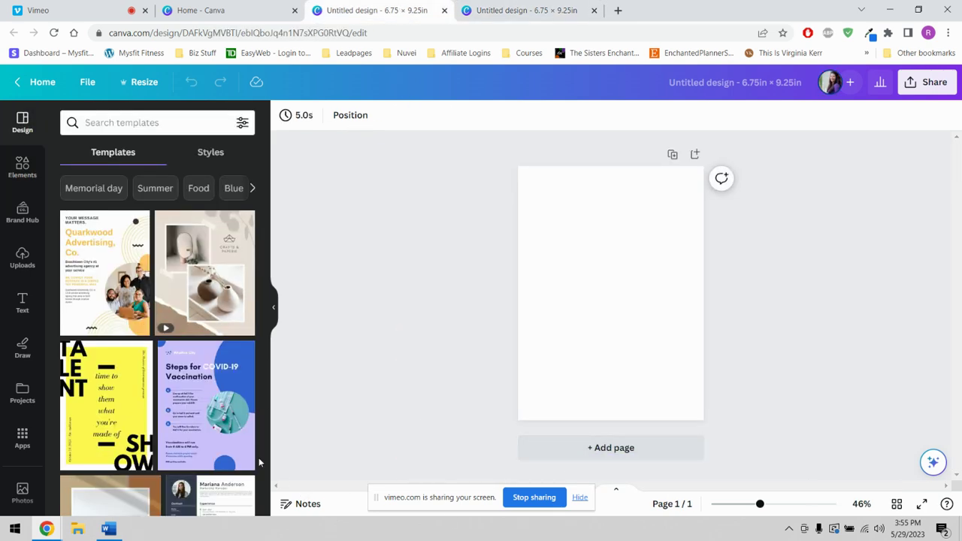
- Add the pink-and-blue hibiscus from Elements' Recently used and zoom the view to 98%
{"action": "left_click", "coordinate": [35, 175]}
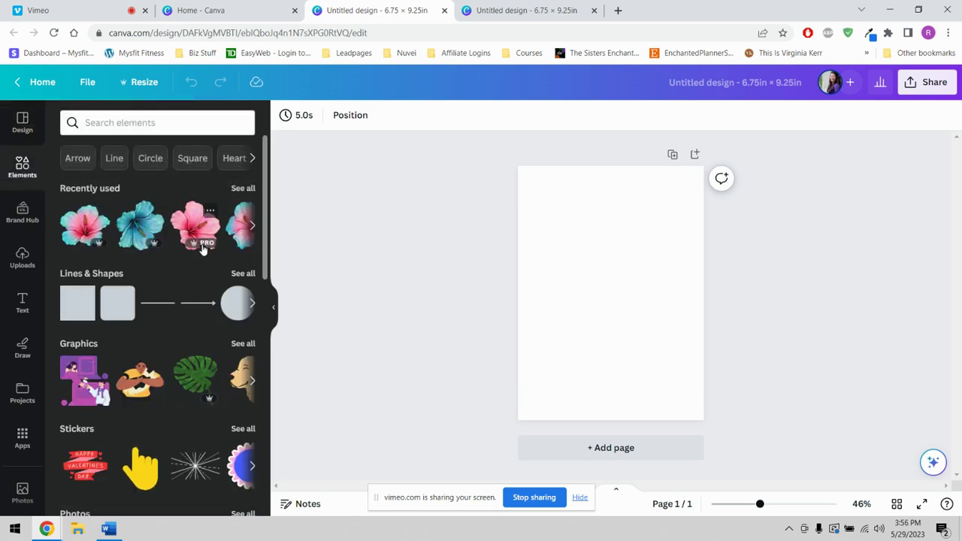
{"action": "left_click", "coordinate": [156, 128]}
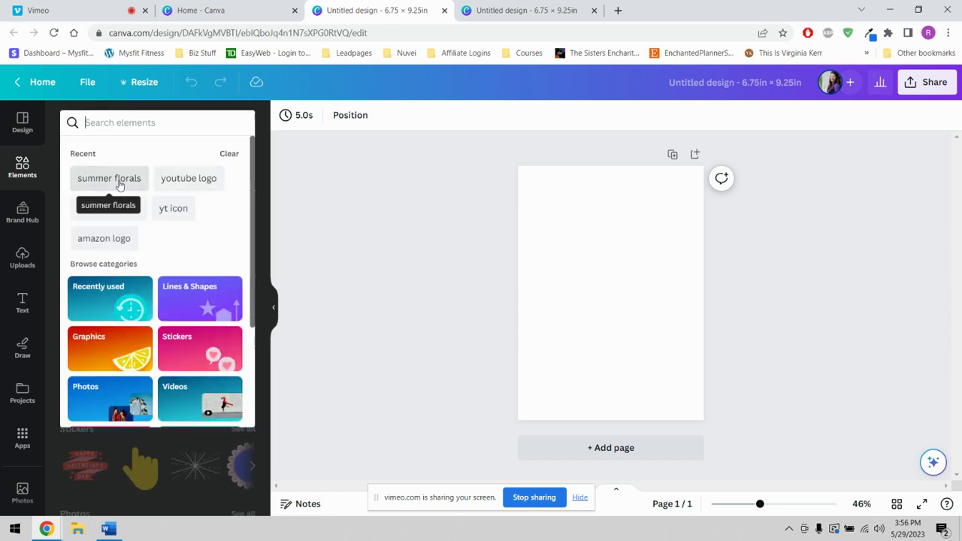
{"action": "left_click", "coordinate": [359, 219]}
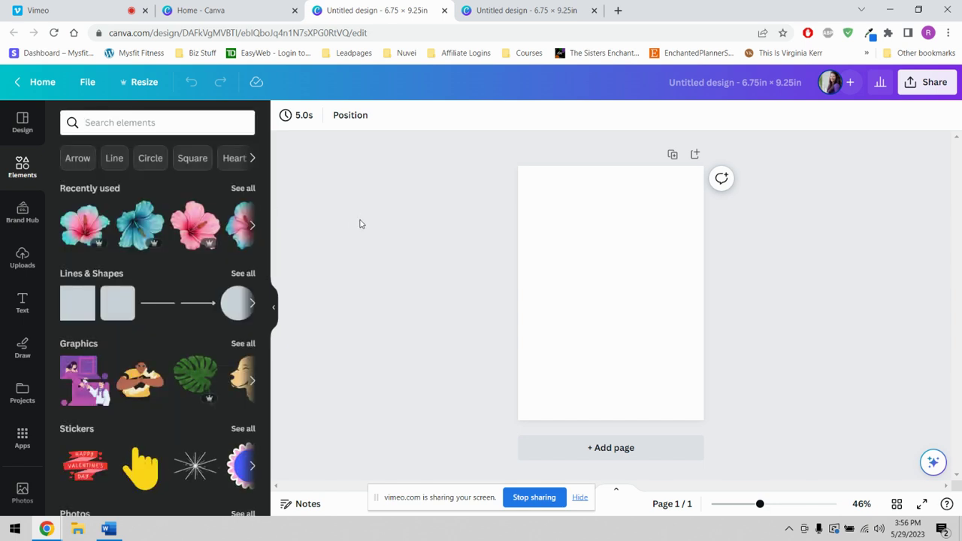
{"action": "left_click", "coordinate": [93, 234]}
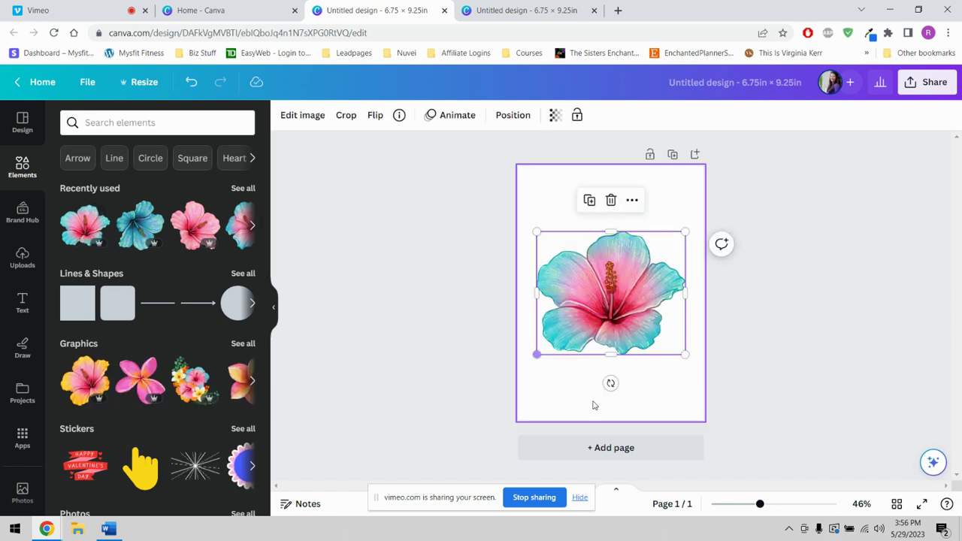
{"action": "left_click_drag", "start_coordinate": [759, 508], "coordinate": [784, 508]}
- Shrink the hibiscus to about 2 in, tilt it 45°, and tuck it into the top-left corner
{"action": "left_click_drag", "start_coordinate": [770, 429], "coordinate": [599, 253]}
{"action": "left_click_drag", "start_coordinate": [608, 217], "coordinate": [475, 278]}
{"action": "scroll", "coordinate": [550, 342], "scroll_direction": "up", "scroll_amount": 1}
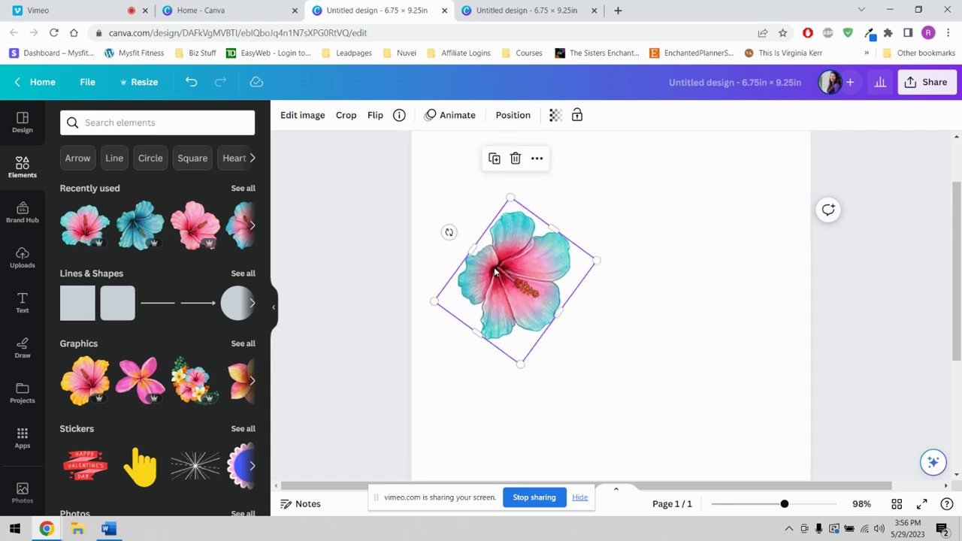
{"action": "left_click_drag", "start_coordinate": [448, 230], "coordinate": [451, 216]}
{"action": "left_click_drag", "start_coordinate": [534, 310], "coordinate": [474, 212]}
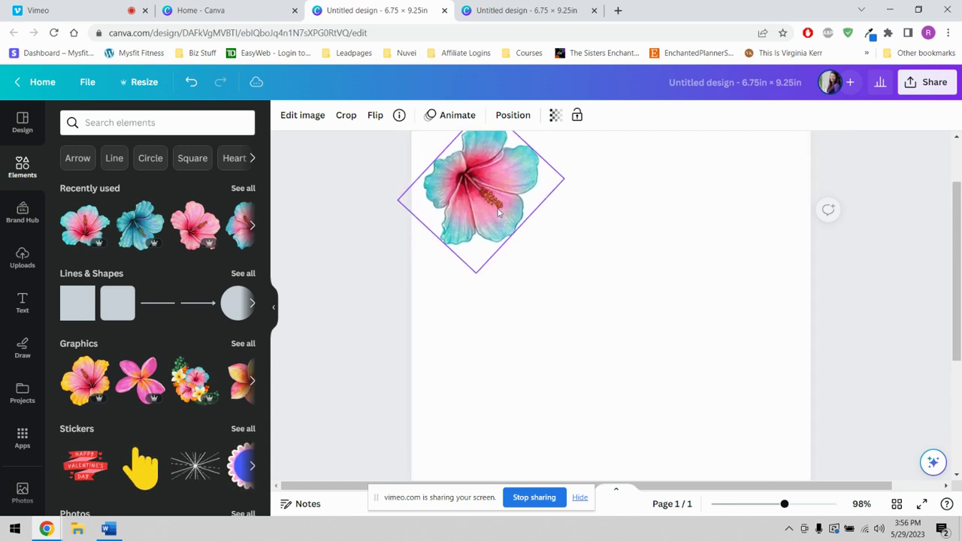
{"action": "scroll", "coordinate": [481, 240], "scroll_direction": "up", "scroll_amount": 1}
{"action": "left_click_drag", "start_coordinate": [483, 248], "coordinate": [460, 204]}
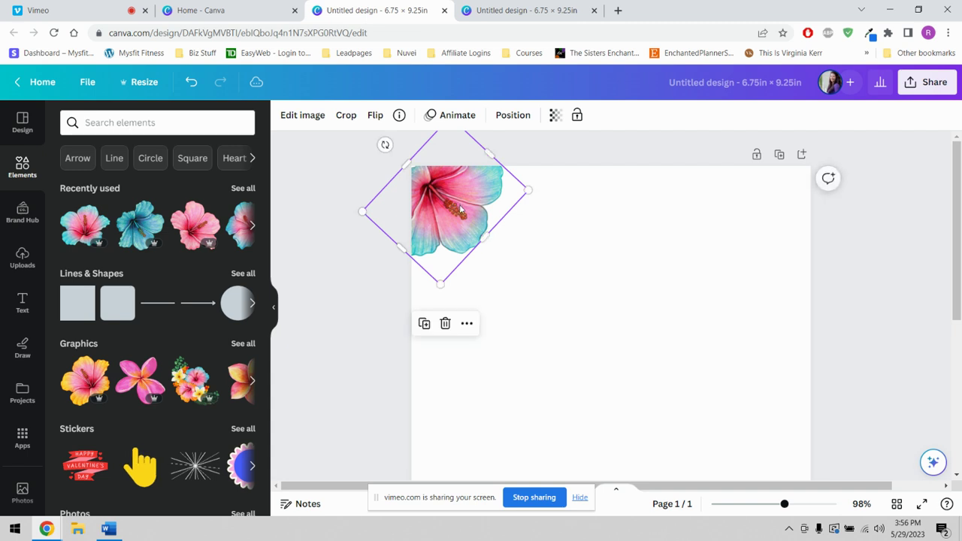
- Add a pink hibiscus at 2 × 2 in, rotated about 63°, beside the first flower
{"action": "left_click", "coordinate": [199, 229]}
{"action": "left_click_drag", "start_coordinate": [446, 283], "coordinate": [595, 425]}
{"action": "left_click_drag", "start_coordinate": [700, 475], "coordinate": [665, 262]}
{"action": "left_click_drag", "start_coordinate": [733, 382], "coordinate": [678, 329]}
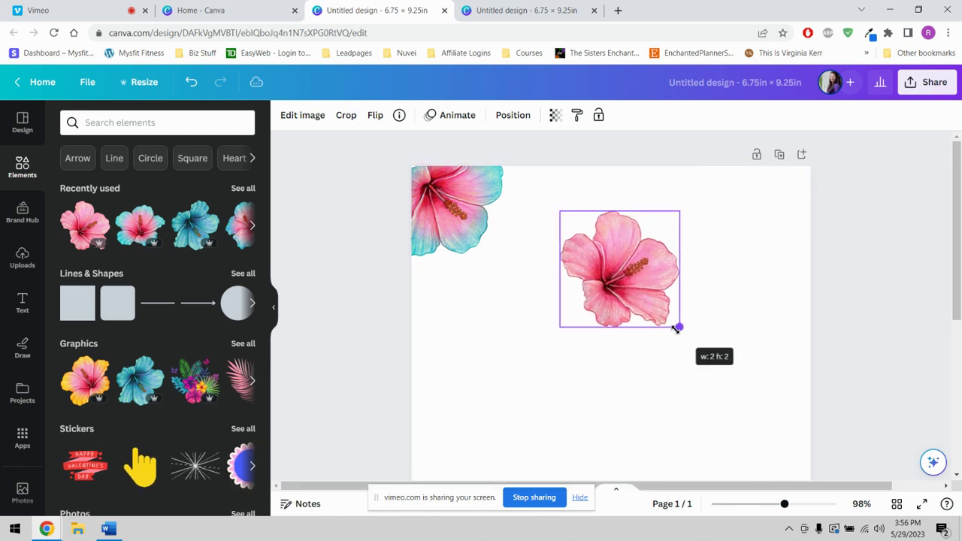
{"action": "left_click_drag", "start_coordinate": [618, 354], "coordinate": [534, 293]}
{"action": "left_click_drag", "start_coordinate": [622, 282], "coordinate": [529, 201]}
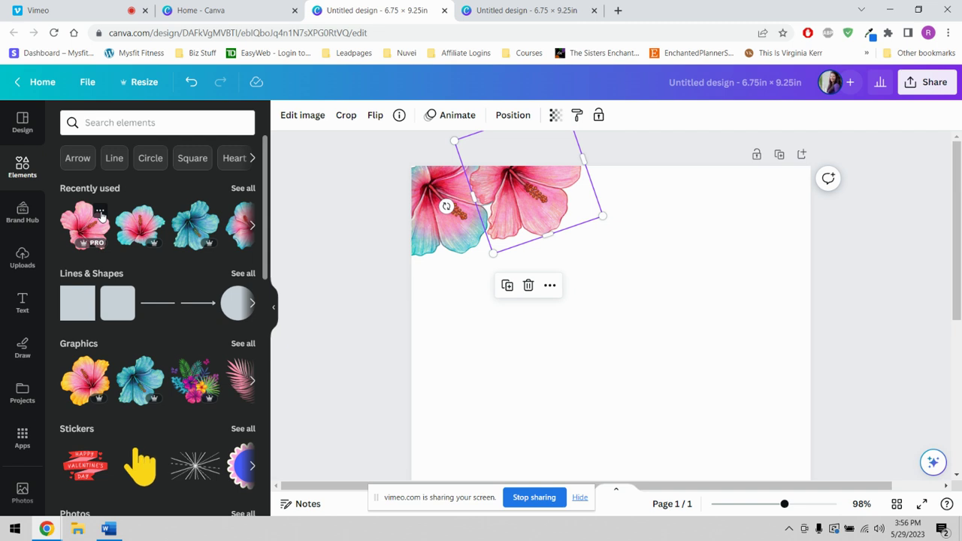
- Open the pink hibiscus graphic's details and browse similar graphics by its creator
{"action": "left_click", "coordinate": [100, 212]}
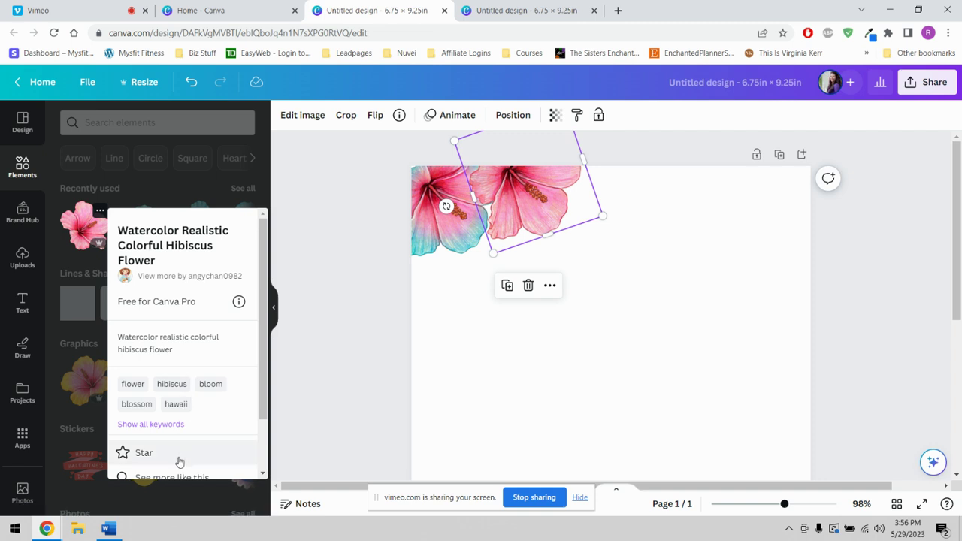
{"action": "scroll", "coordinate": [186, 423], "scroll_direction": "down", "scroll_amount": 1}
{"action": "left_click", "coordinate": [187, 414]}
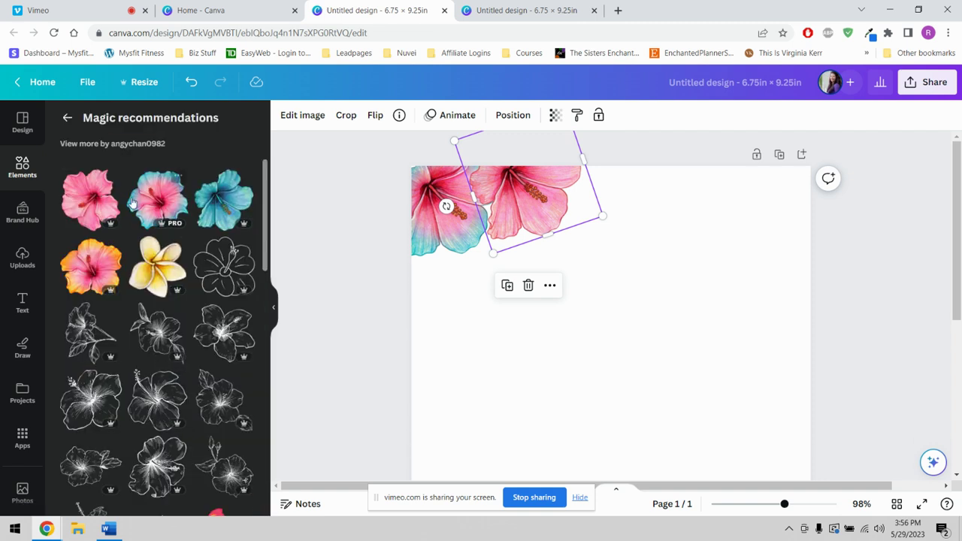
{"action": "scroll", "coordinate": [188, 357], "scroll_direction": "down", "scroll_amount": 4}
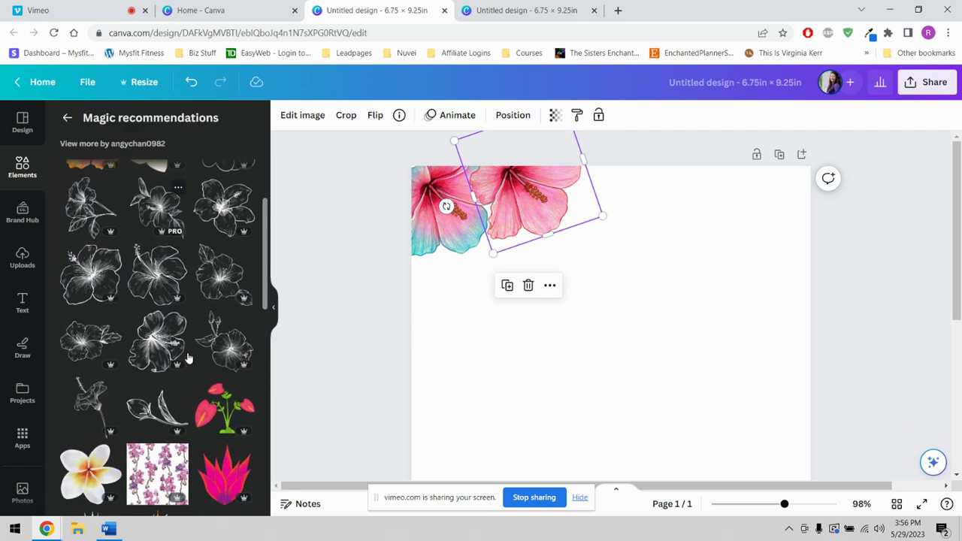
{"action": "scroll", "coordinate": [188, 358], "scroll_direction": "down", "scroll_amount": 3}
{"action": "scroll", "coordinate": [188, 358], "scroll_direction": "up", "scroll_amount": 7}
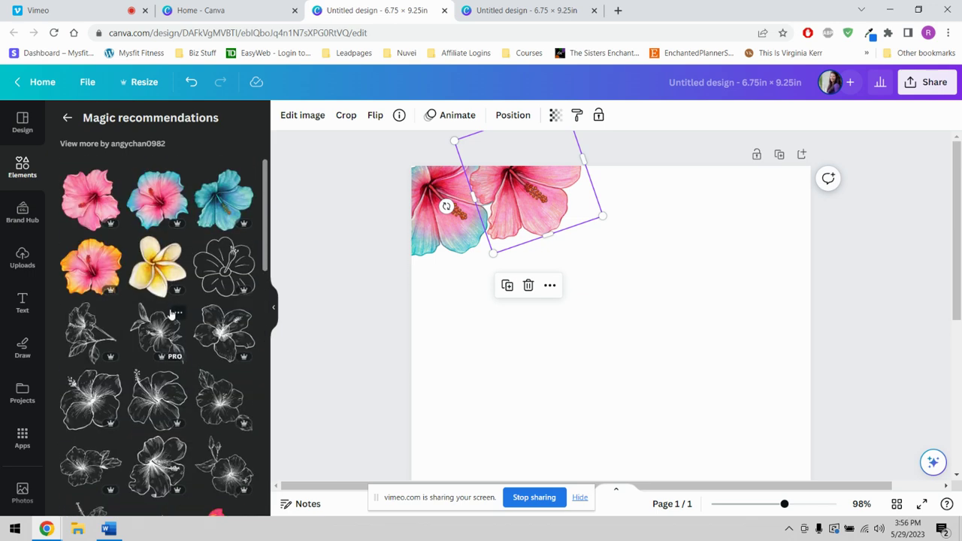
{"action": "scroll", "coordinate": [188, 323], "scroll_direction": "down", "scroll_amount": 4}
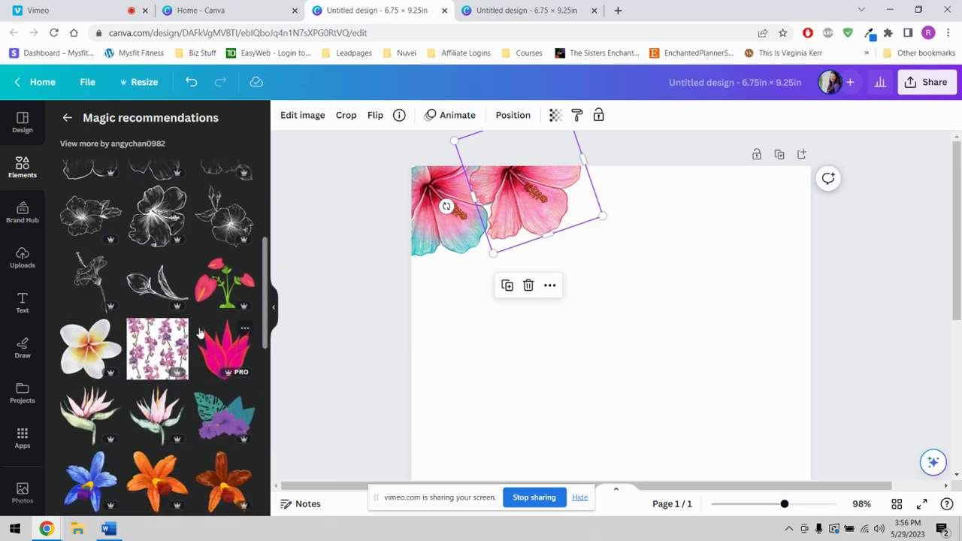
{"action": "scroll", "coordinate": [203, 346], "scroll_direction": "up", "scroll_amount": 4}
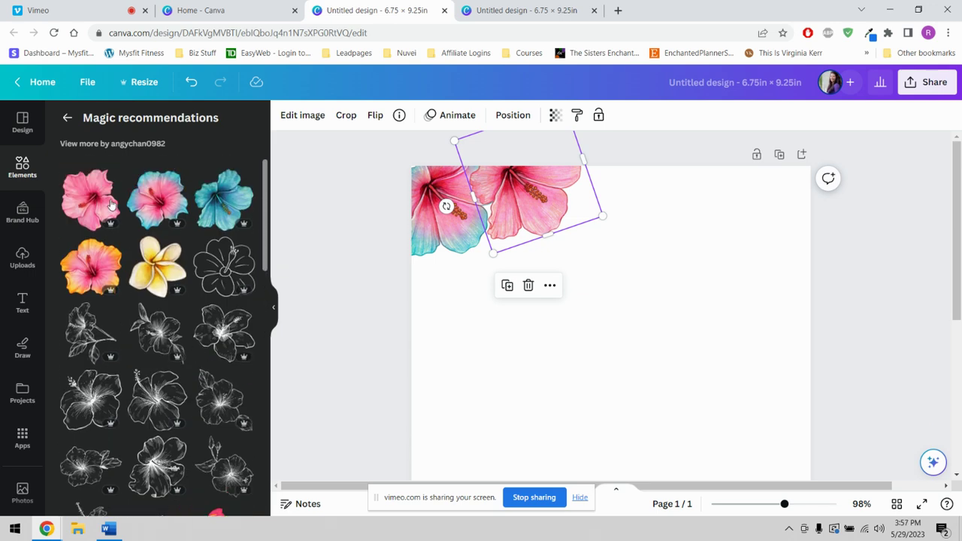
- Move the rotated hibiscus into the corner and send it backward behind the other flowers
{"action": "left_click", "coordinate": [67, 118]}
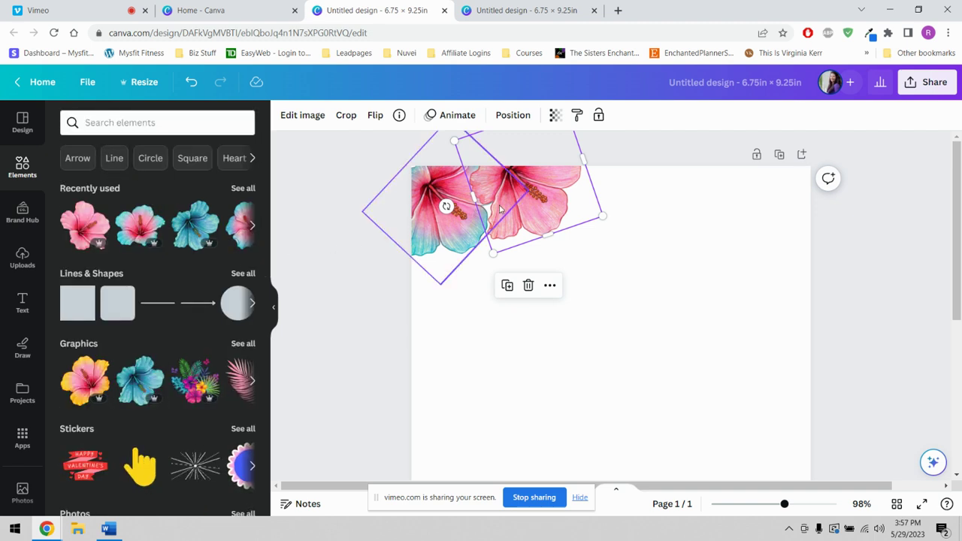
{"action": "left_click_drag", "start_coordinate": [536, 217], "coordinate": [423, 300]}
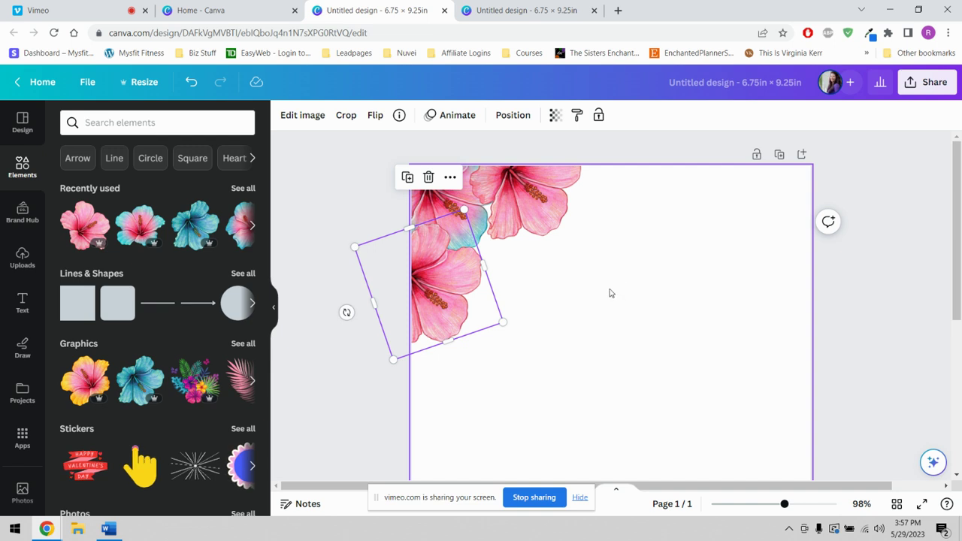
{"action": "left_click", "coordinate": [618, 253]}
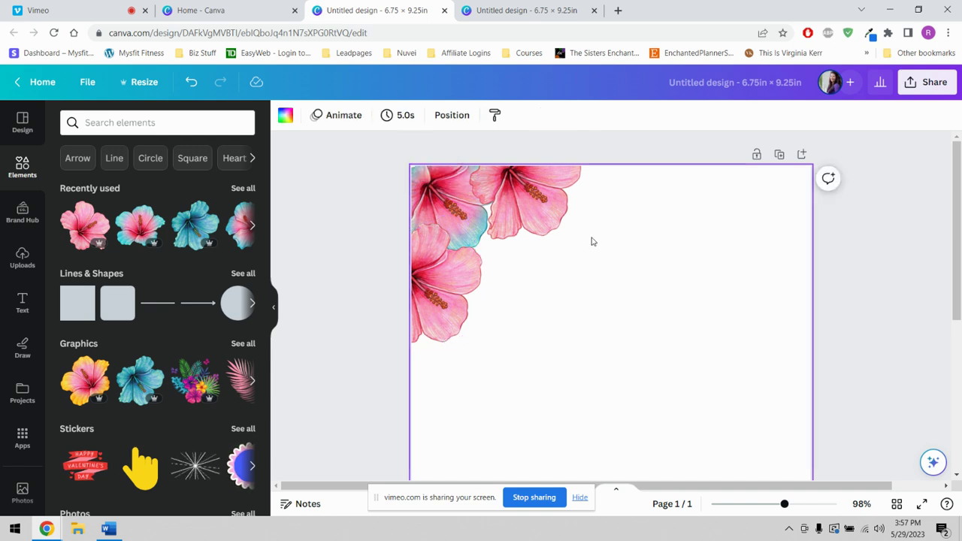
{"action": "left_click", "coordinate": [432, 316]}
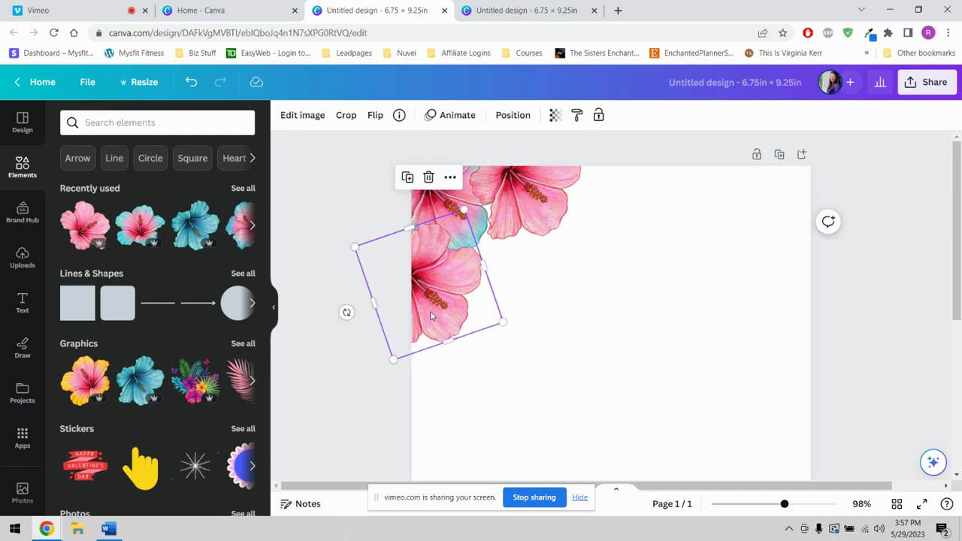
{"action": "left_click", "coordinate": [508, 117]}
{"action": "left_click", "coordinate": [216, 146]}
{"action": "left_click_drag", "start_coordinate": [430, 280], "coordinate": [532, 181]}
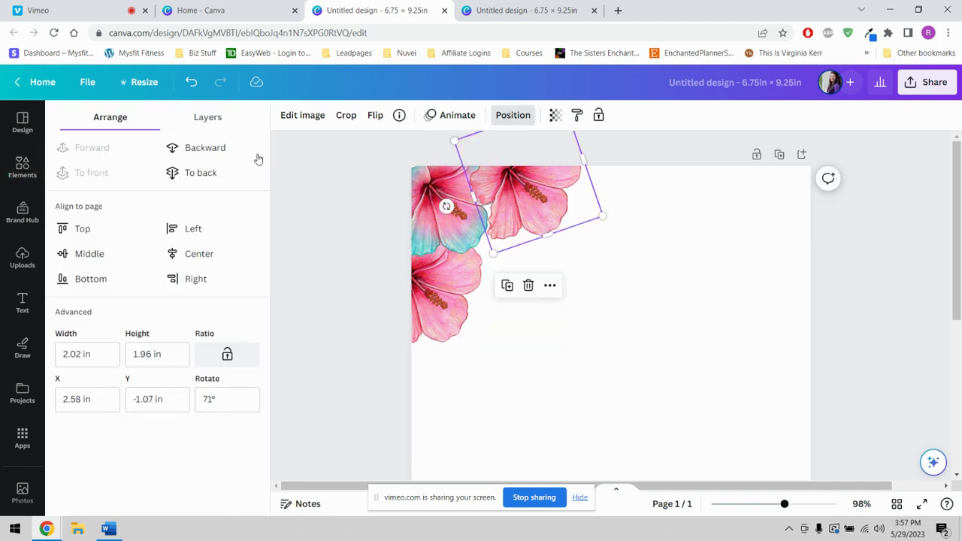
{"action": "left_click", "coordinate": [220, 147]}
{"action": "left_click", "coordinate": [682, 337]}
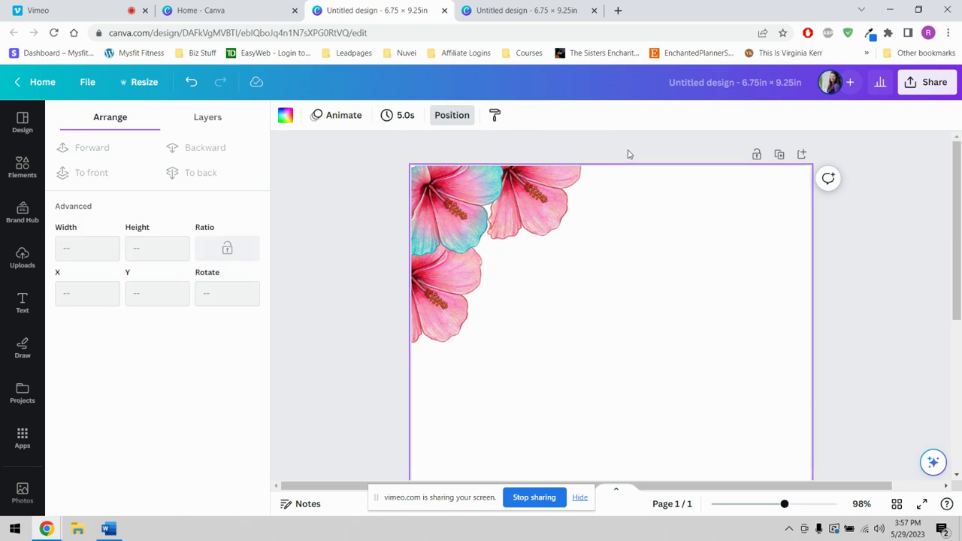
- Group all three hibiscus flowers and size the group to 3.5 × 3.62 in in the top-left corner
{"action": "left_click_drag", "start_coordinate": [628, 146], "coordinate": [396, 341]}
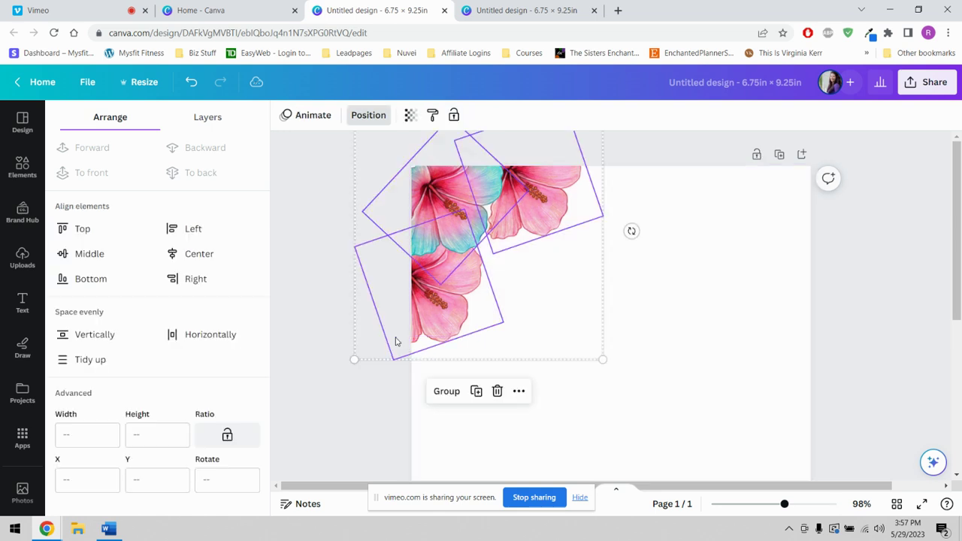
{"action": "left_click", "coordinate": [443, 392]}
{"action": "left_click_drag", "start_coordinate": [552, 294], "coordinate": [548, 335]}
{"action": "left_click_drag", "start_coordinate": [579, 366], "coordinate": [549, 293]}
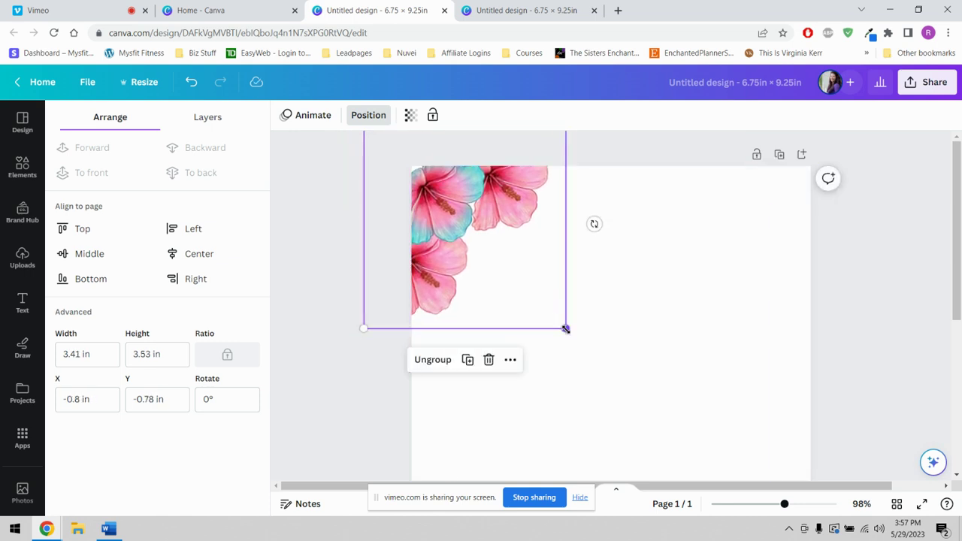
{"action": "left_click_drag", "start_coordinate": [565, 329], "coordinate": [571, 333]}
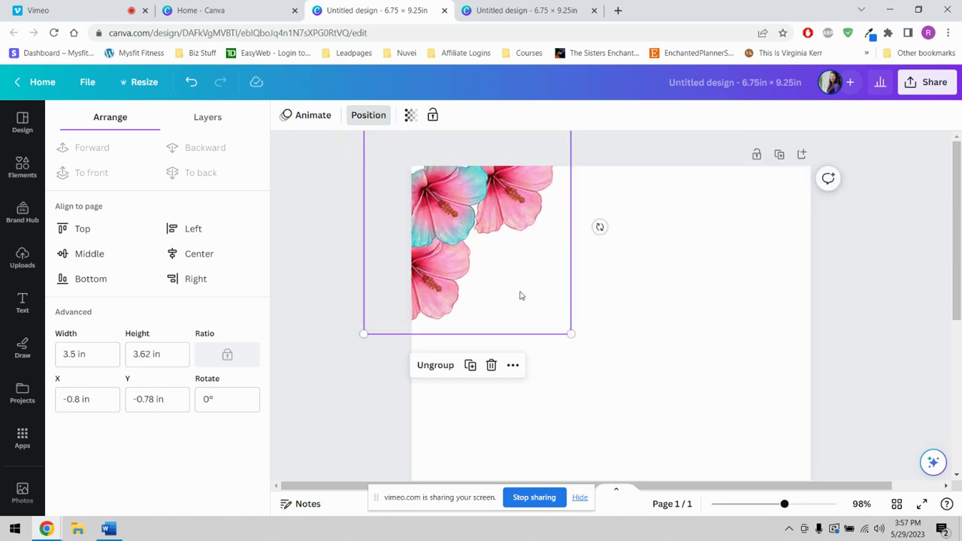
- Duplicate the hibiscus corner group, rotate the copy 90°, and place it in the top-right corner
{"action": "left_click", "coordinate": [656, 296]}
{"action": "scroll", "coordinate": [602, 293], "scroll_direction": "down", "scroll_amount": 2}
{"action": "scroll", "coordinate": [540, 315], "scroll_direction": "down", "scroll_amount": 1}
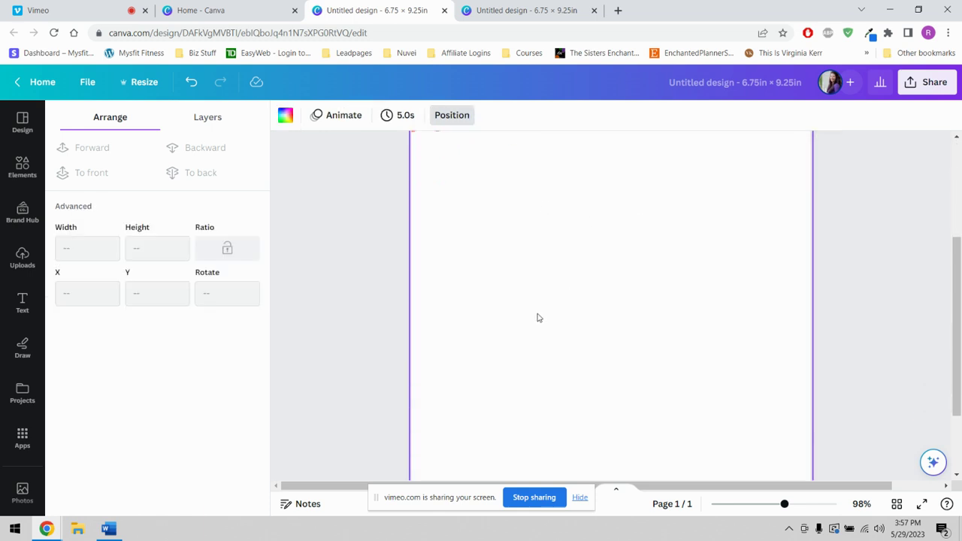
{"action": "scroll", "coordinate": [540, 338], "scroll_direction": "up", "scroll_amount": 3}
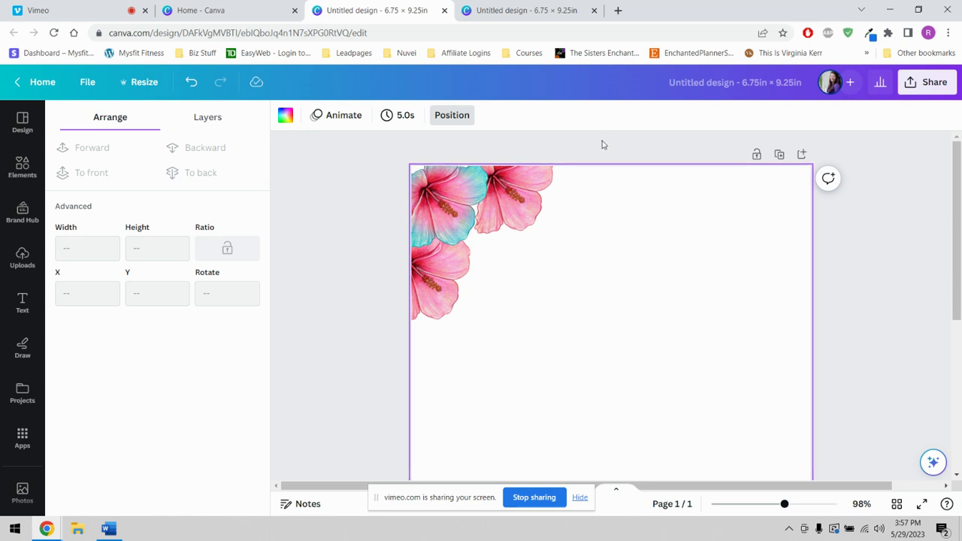
{"action": "left_click_drag", "start_coordinate": [602, 141], "coordinate": [363, 315]}
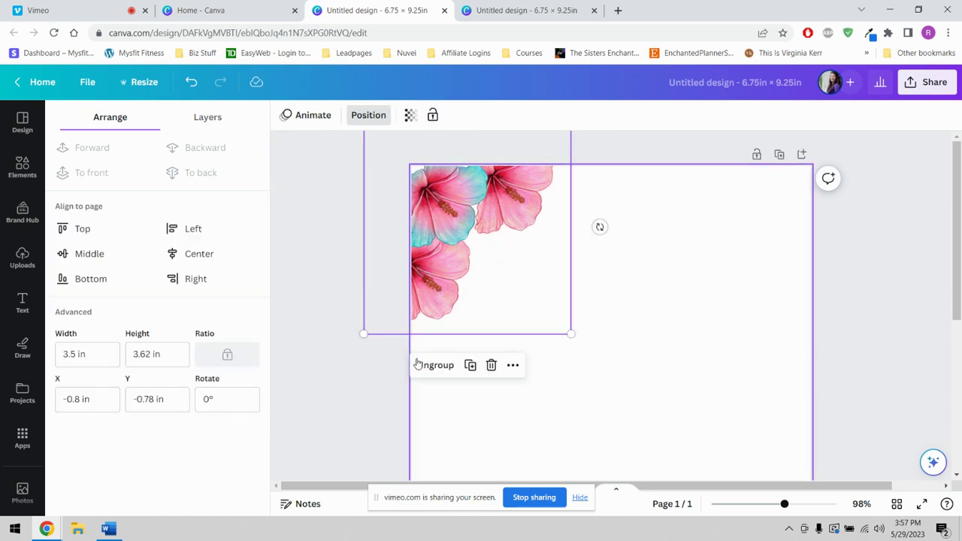
{"action": "left_click", "coordinate": [470, 366]}
{"action": "left_click_drag", "start_coordinate": [483, 253], "coordinate": [686, 297]}
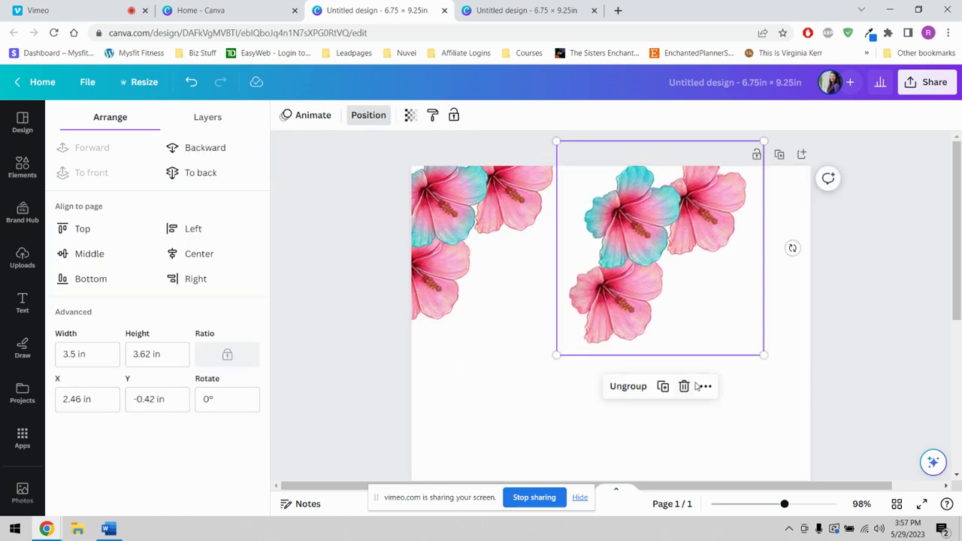
{"action": "left_click_drag", "start_coordinate": [791, 250], "coordinate": [778, 284]}
{"action": "left_click", "coordinate": [474, 308]}
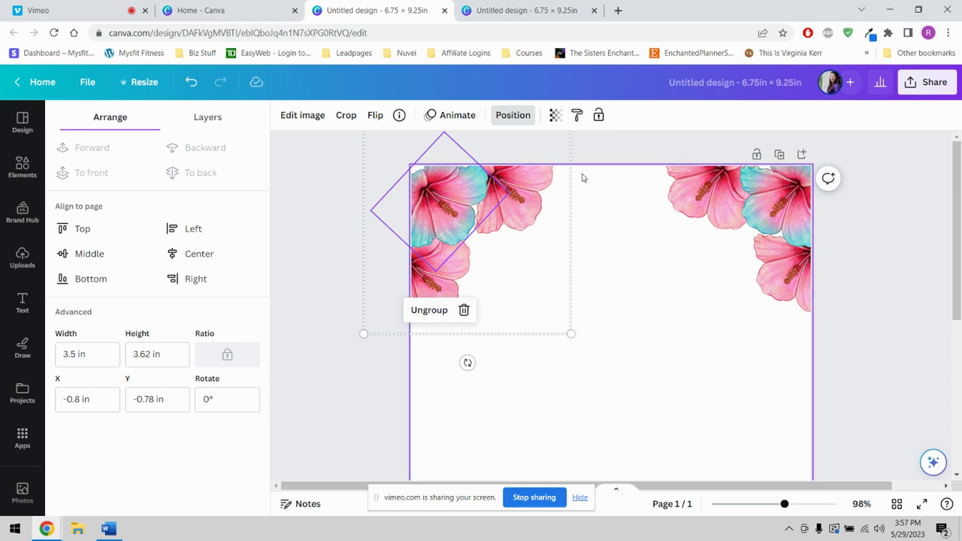
{"action": "left_click_drag", "start_coordinate": [579, 165], "coordinate": [517, 389]}
{"action": "left_click", "coordinate": [642, 351]}
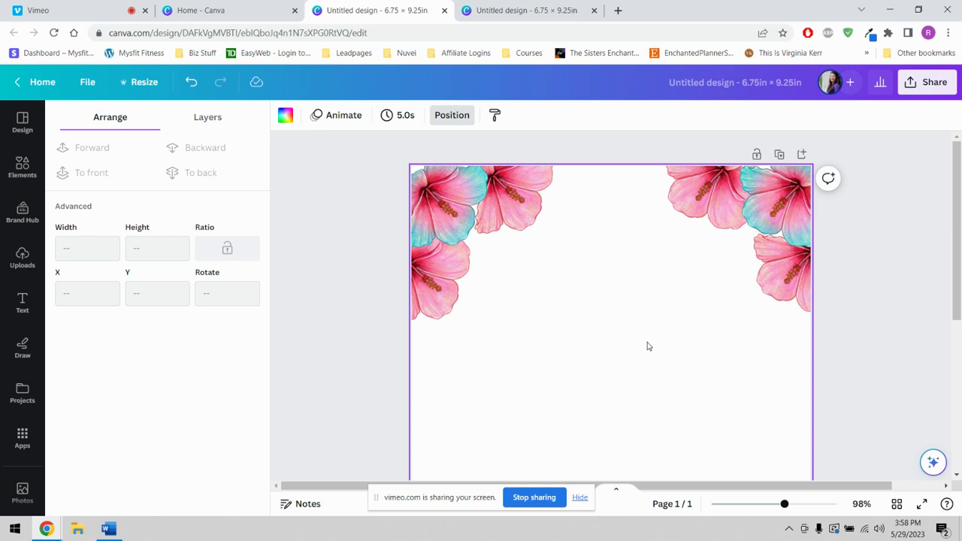
{"action": "left_click", "coordinate": [23, 169]}
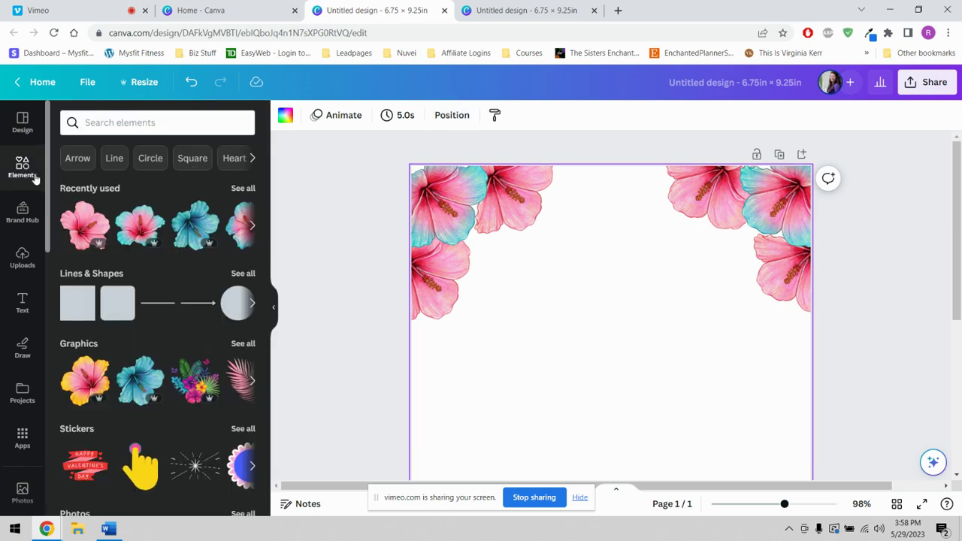
- Add a square from Lines & Shapes and move it just below the corner flowers
{"action": "left_click", "coordinate": [242, 274]}
{"action": "left_click", "coordinate": [81, 410]}
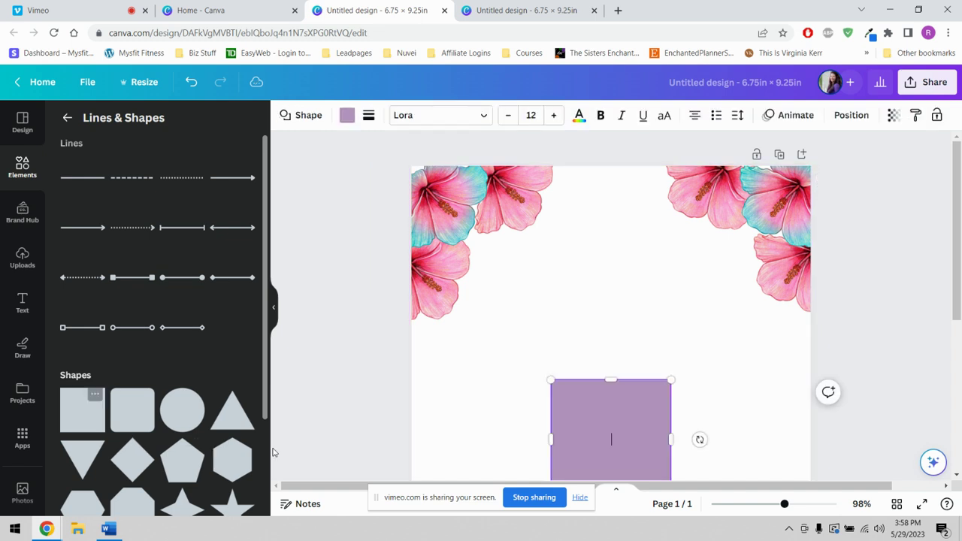
{"action": "scroll", "coordinate": [518, 346], "scroll_direction": "down", "scroll_amount": 1}
{"action": "left_click", "coordinate": [764, 361]}
{"action": "left_click", "coordinate": [632, 393]}
{"action": "left_click_drag", "start_coordinate": [632, 393], "coordinate": [611, 305]}
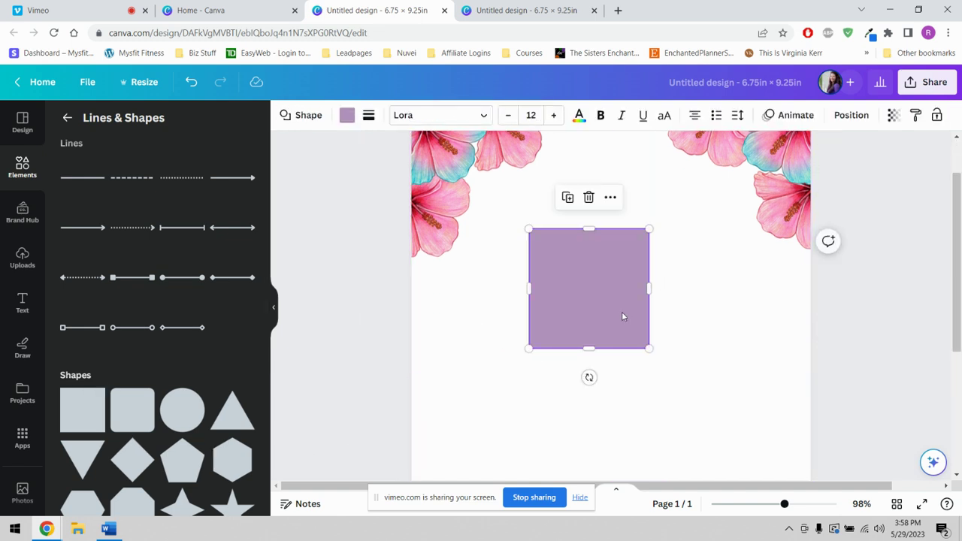
{"action": "scroll", "coordinate": [638, 349], "scroll_direction": "up", "scroll_amount": 1}
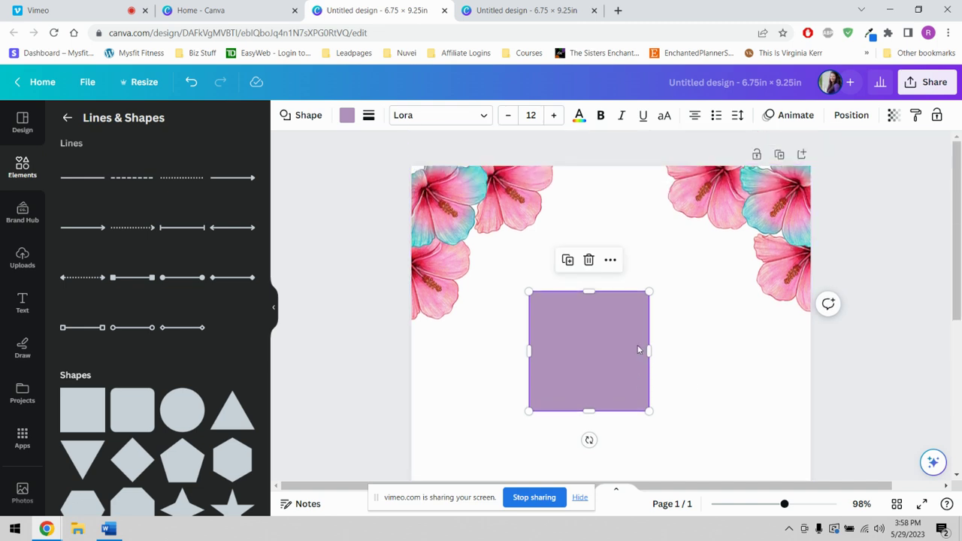
- Give the square a border weight of 8 and a white fill
{"action": "left_click", "coordinate": [369, 116]}
{"action": "left_click", "coordinate": [506, 181]}
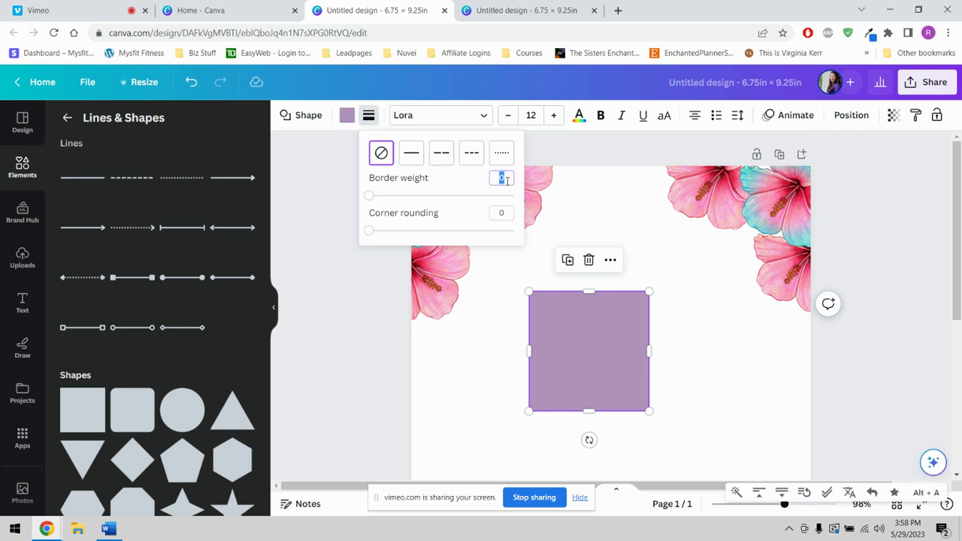
{"action": "type", "text": "8"}
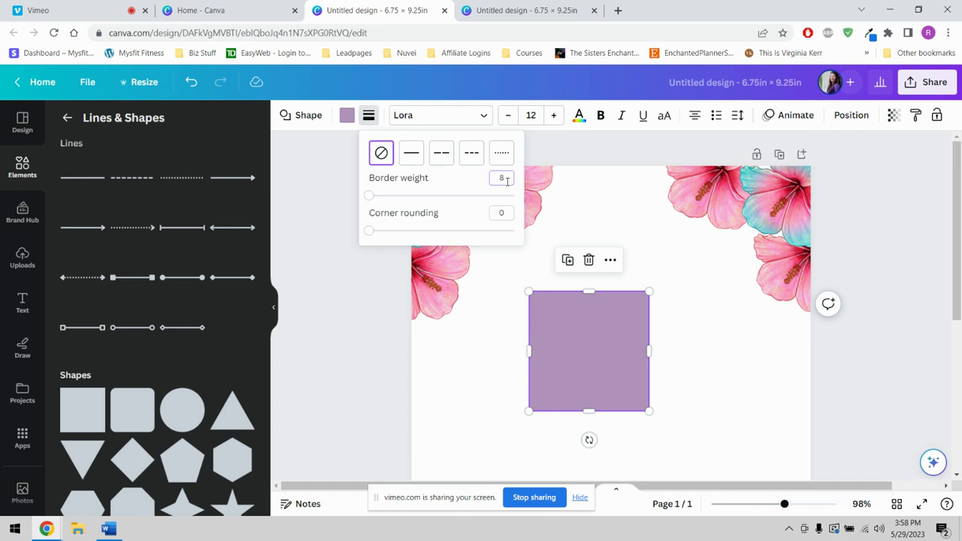
{"action": "key", "text": "Return"}
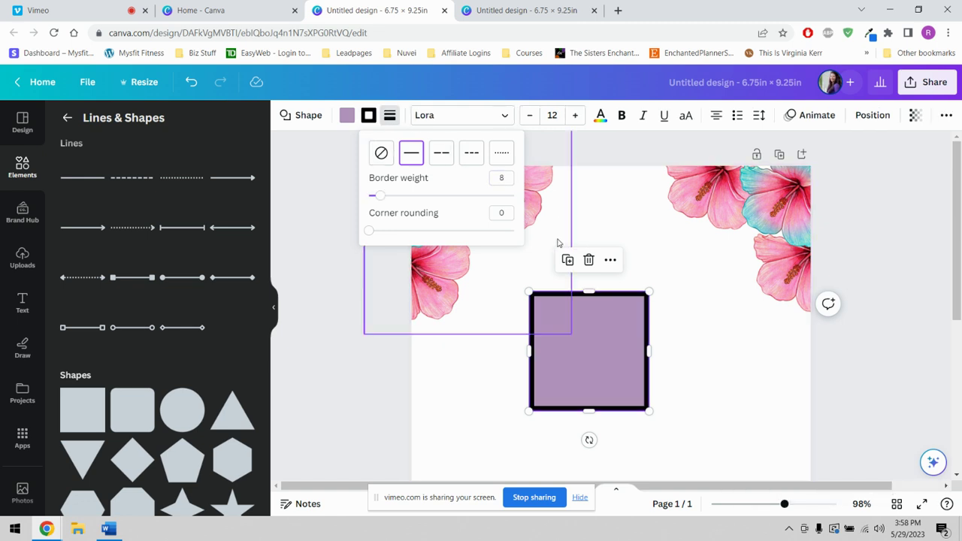
{"action": "left_click", "coordinate": [346, 117]}
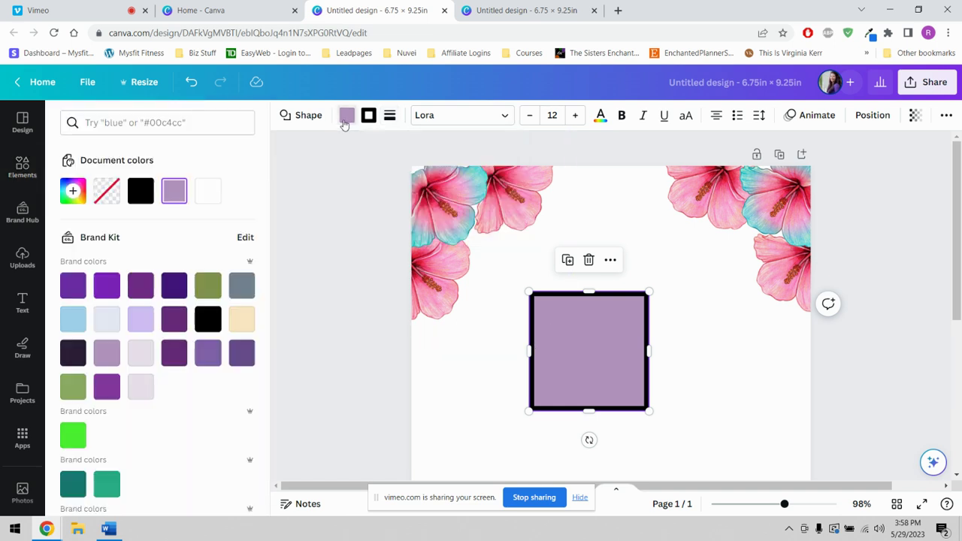
{"action": "left_click", "coordinate": [208, 192]}
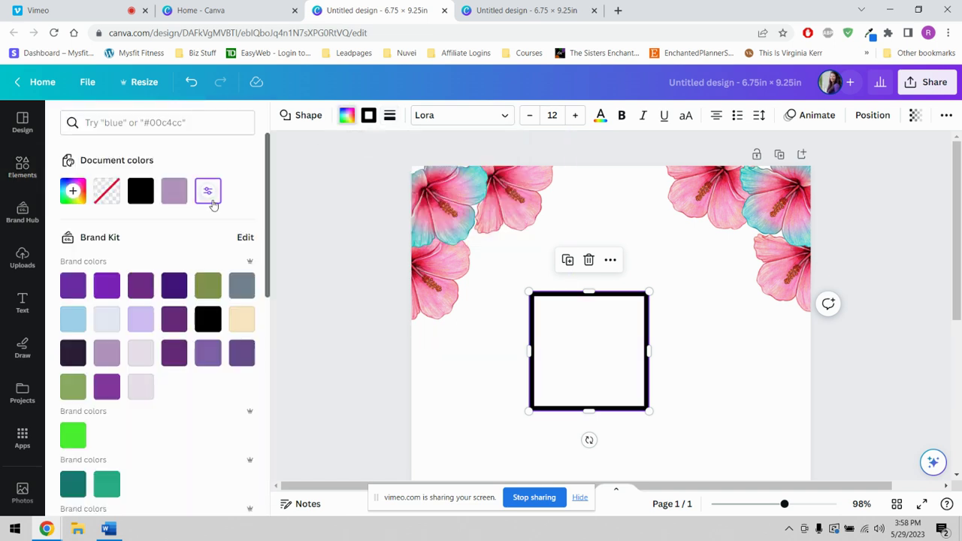
- Resize the box to about 1.5 × 1.4 in and duplicate it, offset down and right
{"action": "left_click", "coordinate": [670, 365]}
{"action": "left_click", "coordinate": [612, 368]}
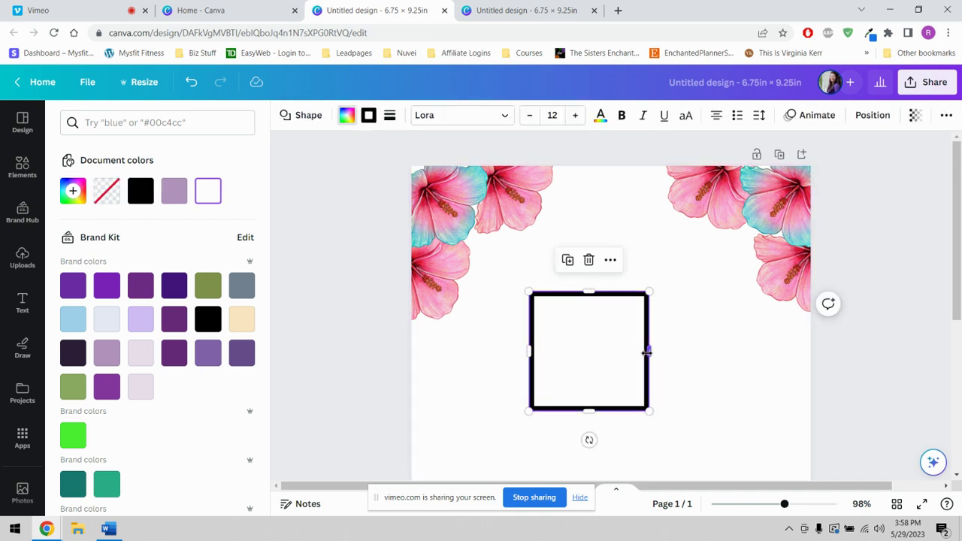
{"action": "left_click_drag", "start_coordinate": [639, 352], "coordinate": [616, 351]}
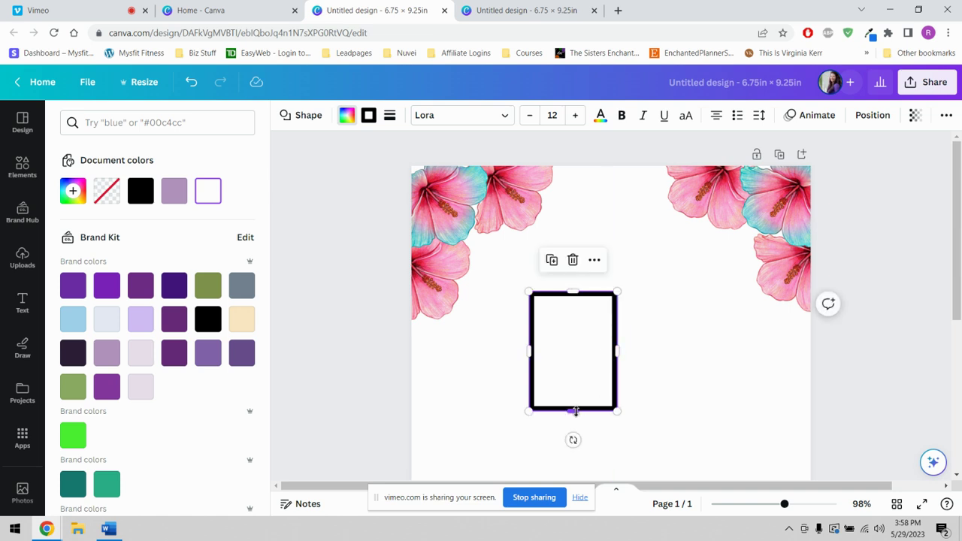
{"action": "left_click_drag", "start_coordinate": [572, 411], "coordinate": [571, 378]}
{"action": "left_click", "coordinate": [670, 365]}
{"action": "left_click", "coordinate": [573, 340]}
{"action": "left_click", "coordinate": [550, 260]}
{"action": "left_click_drag", "start_coordinate": [591, 350], "coordinate": [638, 395]}
- Add a blue hibiscus, shrink it to 1.5 × 1.5, rotate it sideways, and place it over both squares
{"action": "left_click", "coordinate": [22, 169]}
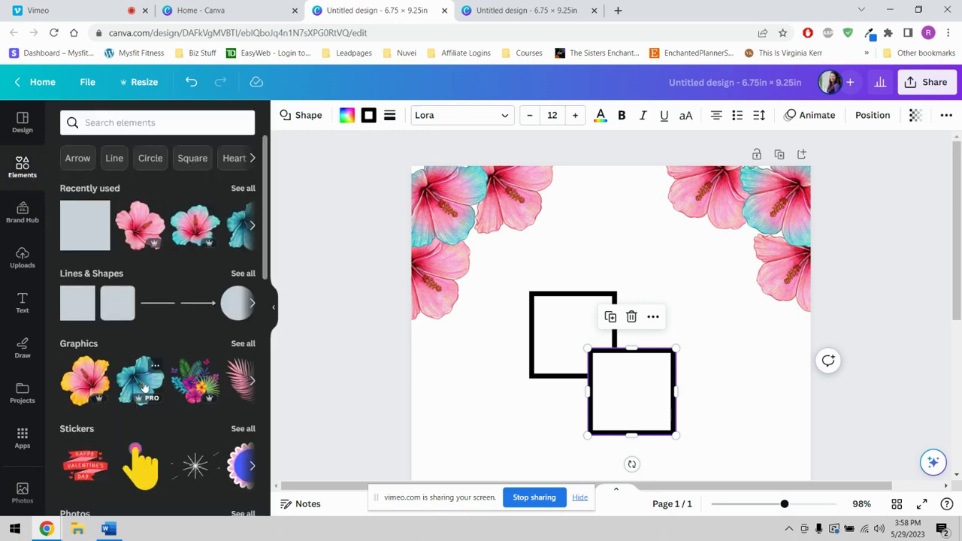
{"action": "left_click", "coordinate": [240, 236]}
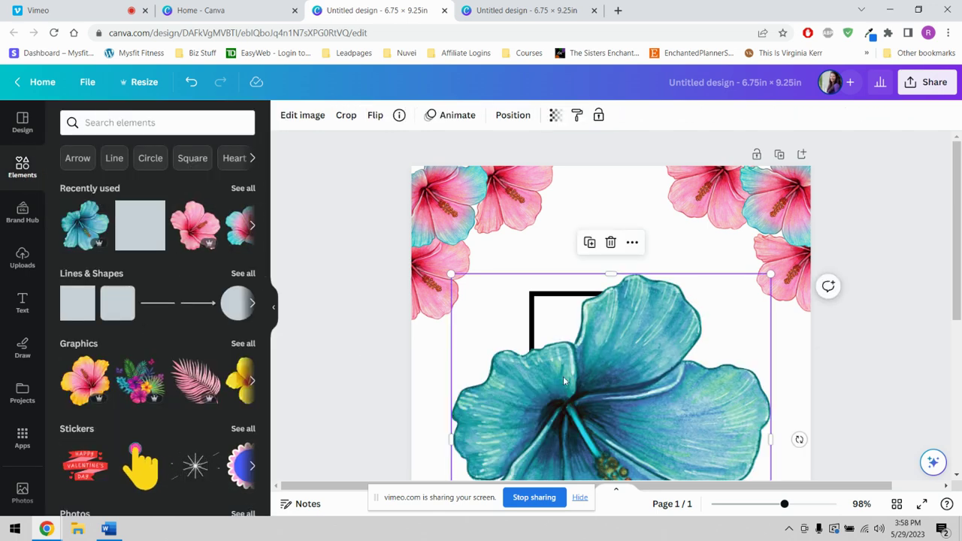
{"action": "left_click_drag", "start_coordinate": [448, 272], "coordinate": [619, 444]}
{"action": "left_click_drag", "start_coordinate": [721, 462], "coordinate": [678, 397]}
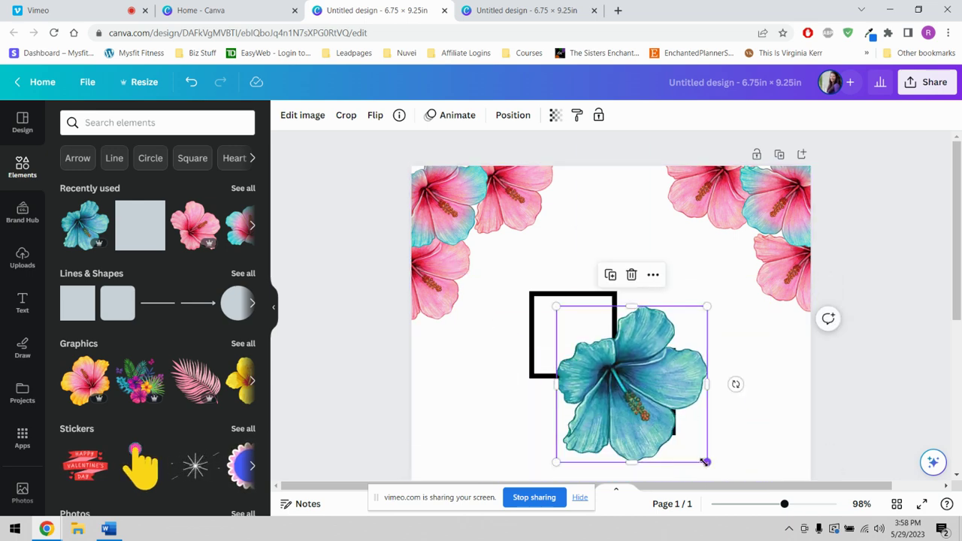
{"action": "left_click_drag", "start_coordinate": [706, 461], "coordinate": [645, 388]}
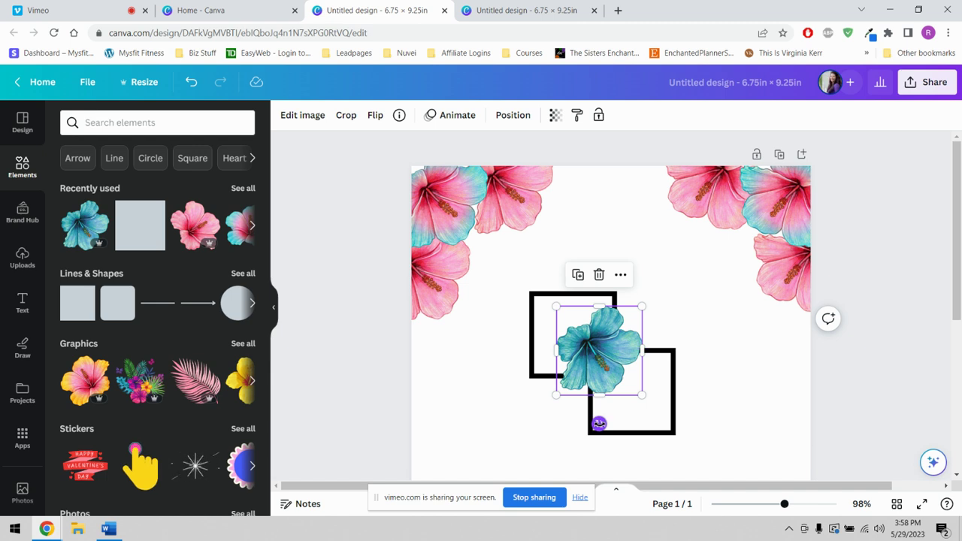
{"action": "left_click_drag", "start_coordinate": [598, 421], "coordinate": [644, 350]}
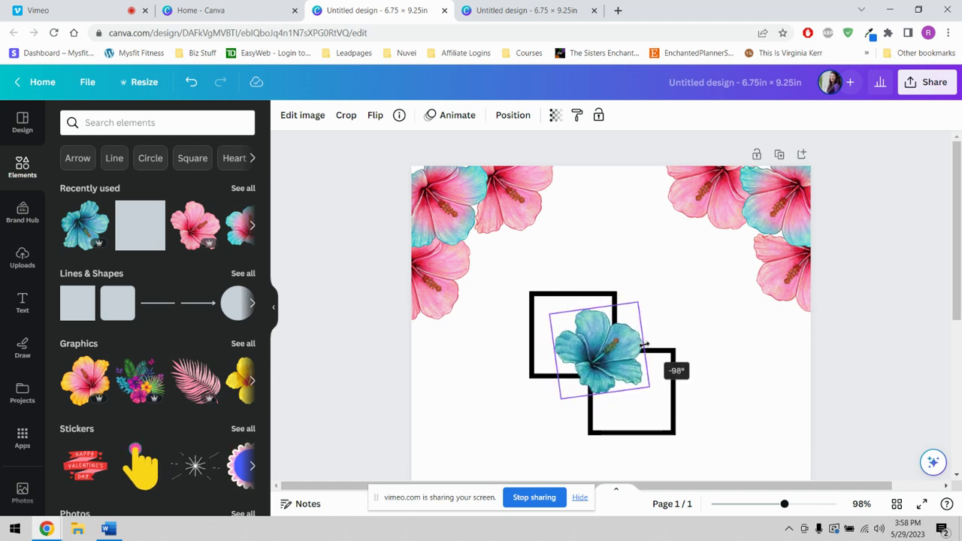
{"action": "left_click_drag", "start_coordinate": [594, 367], "coordinate": [629, 340]}
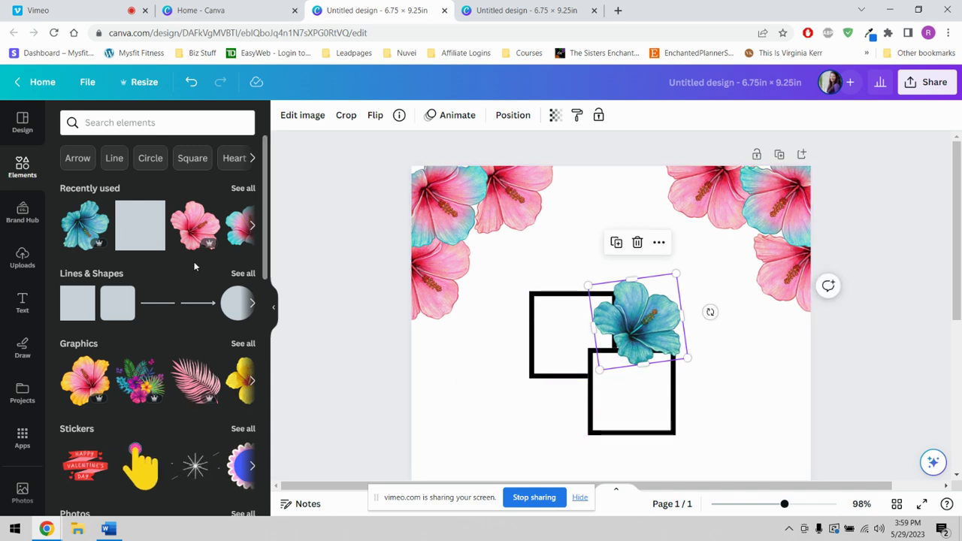
- Add the pink hibiscus beside the blue one and shrink both flowers
{"action": "left_click", "coordinate": [188, 234]}
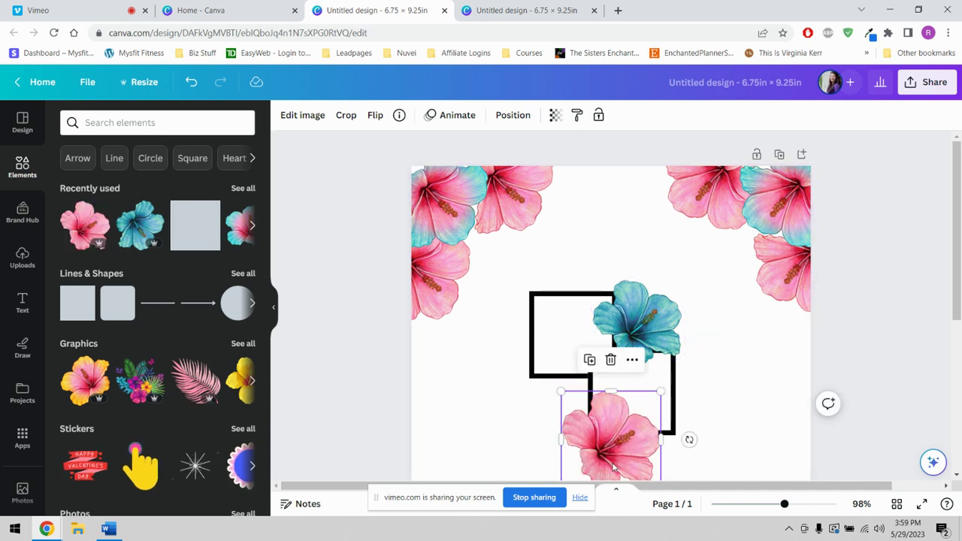
{"action": "left_click_drag", "start_coordinate": [620, 460], "coordinate": [684, 382]}
{"action": "left_click_drag", "start_coordinate": [638, 308], "coordinate": [627, 296]}
{"action": "left_click_drag", "start_coordinate": [678, 370], "coordinate": [681, 366]}
{"action": "left_click", "coordinate": [591, 281]}
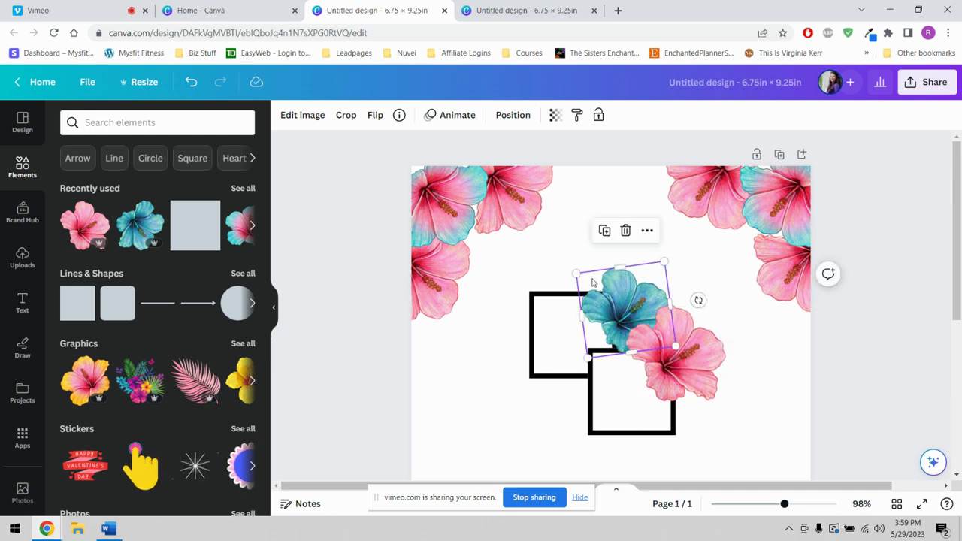
{"action": "left_click_drag", "start_coordinate": [578, 273], "coordinate": [591, 288]}
{"action": "left_click", "coordinate": [668, 331]}
{"action": "left_click", "coordinate": [691, 379]}
{"action": "left_click_drag", "start_coordinate": [725, 401], "coordinate": [659, 353]}
- Enlarge the blue hibiscus over the square's corner and move the pink one to the right edge
{"action": "left_click", "coordinate": [592, 293]}
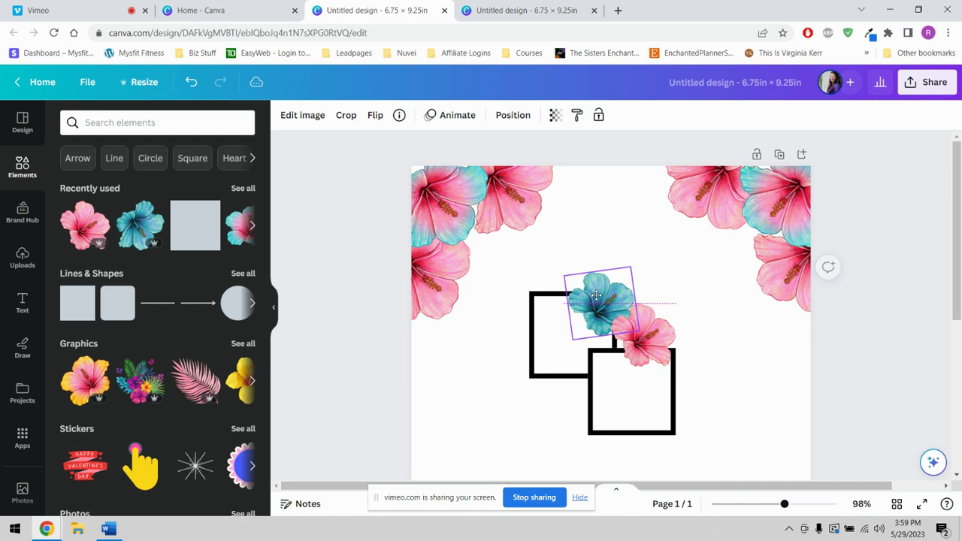
{"action": "left_click_drag", "start_coordinate": [592, 294], "coordinate": [603, 311]}
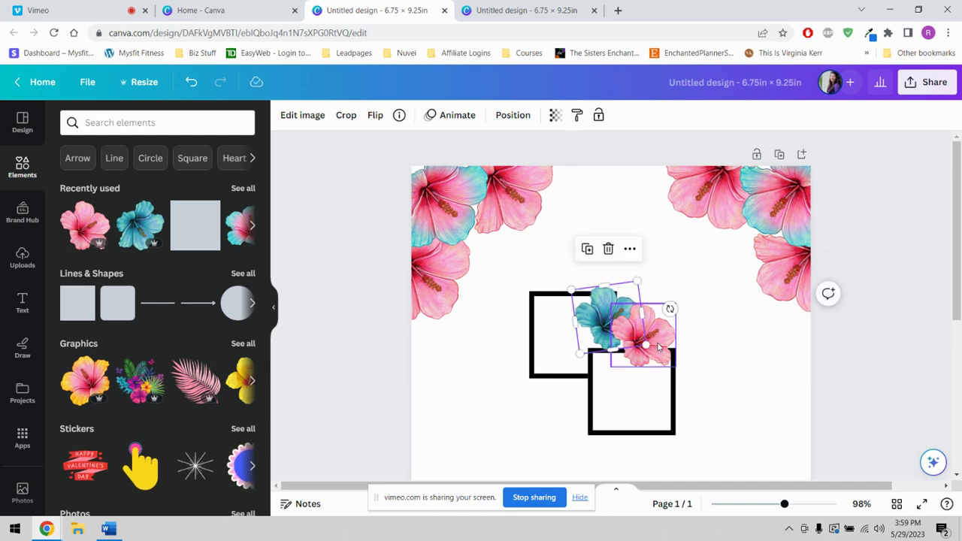
{"action": "left_click_drag", "start_coordinate": [659, 345], "coordinate": [807, 397]}
{"action": "left_click", "coordinate": [633, 325]}
{"action": "left_click_drag", "start_coordinate": [633, 325], "coordinate": [681, 378]}
{"action": "left_click_drag", "start_coordinate": [635, 352], "coordinate": [632, 339]}
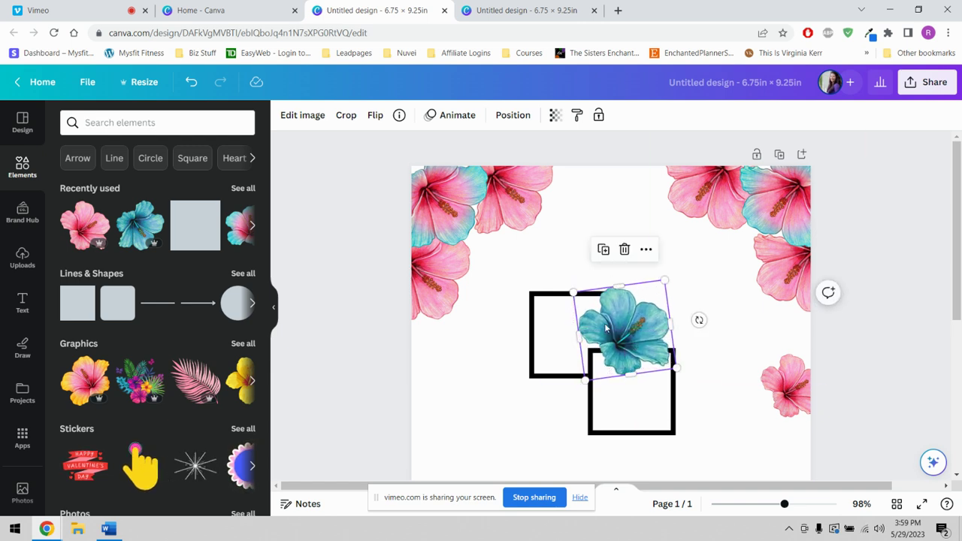
- Send the blue hibiscus backward behind the lower square
{"action": "left_click", "coordinate": [513, 115]}
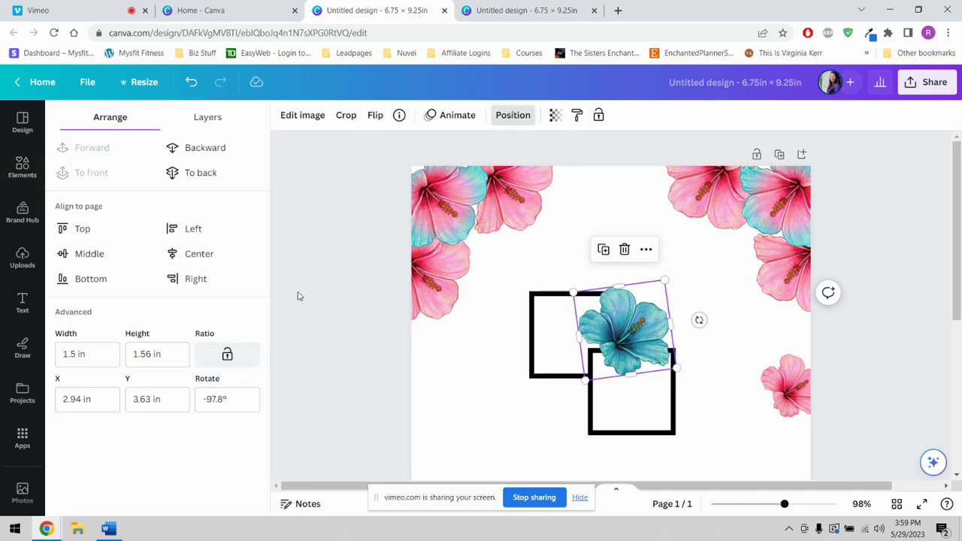
{"action": "left_click", "coordinate": [202, 147]}
{"action": "left_click", "coordinate": [575, 445]}
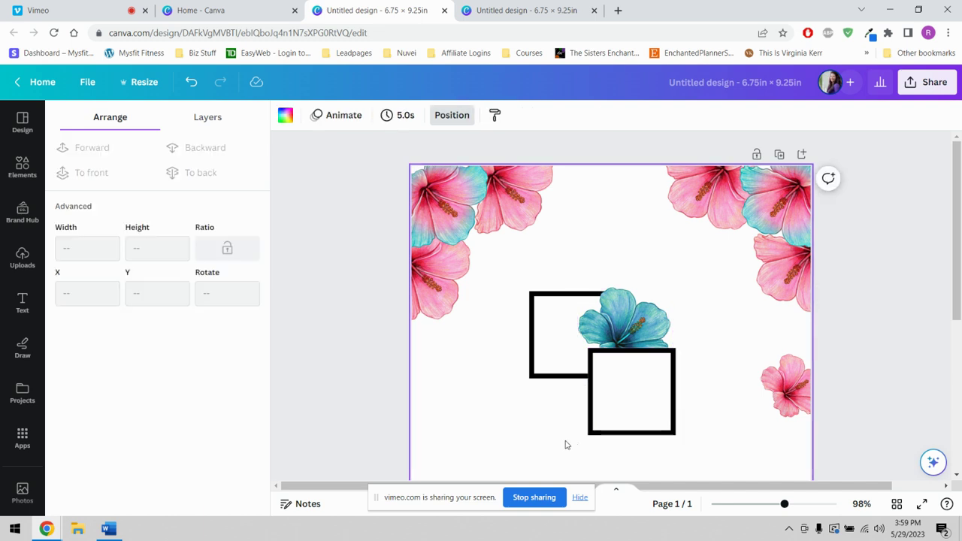
- Set the pink hibiscus on the lower square, enlarged to 1.44 × 1.4 in and tilted about -22°
{"action": "left_click_drag", "start_coordinate": [788, 393], "coordinate": [716, 406]}
{"action": "left_click_drag", "start_coordinate": [673, 372], "coordinate": [670, 358]}
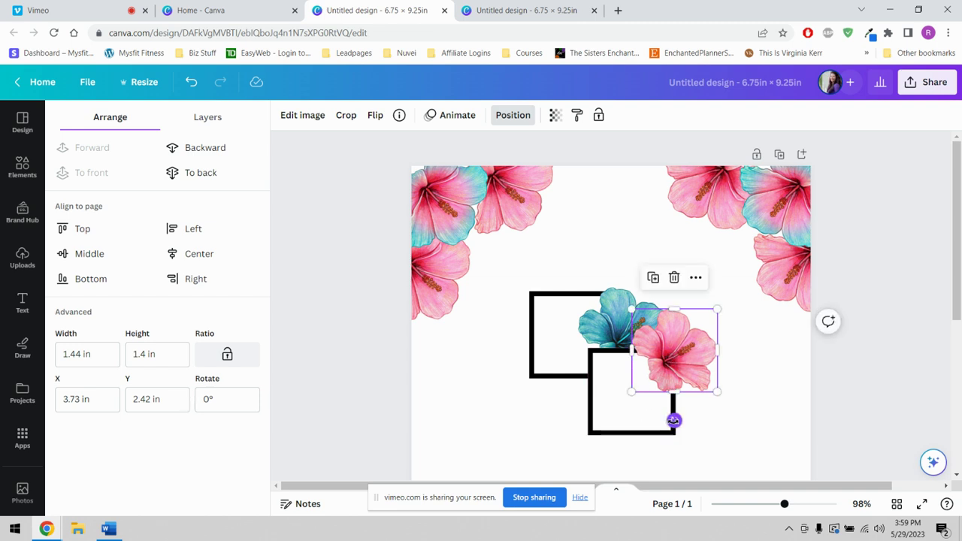
{"action": "left_click_drag", "start_coordinate": [671, 420], "coordinate": [697, 413]}
{"action": "left_click_drag", "start_coordinate": [674, 354], "coordinate": [666, 352]}
{"action": "left_click", "coordinate": [739, 430]}
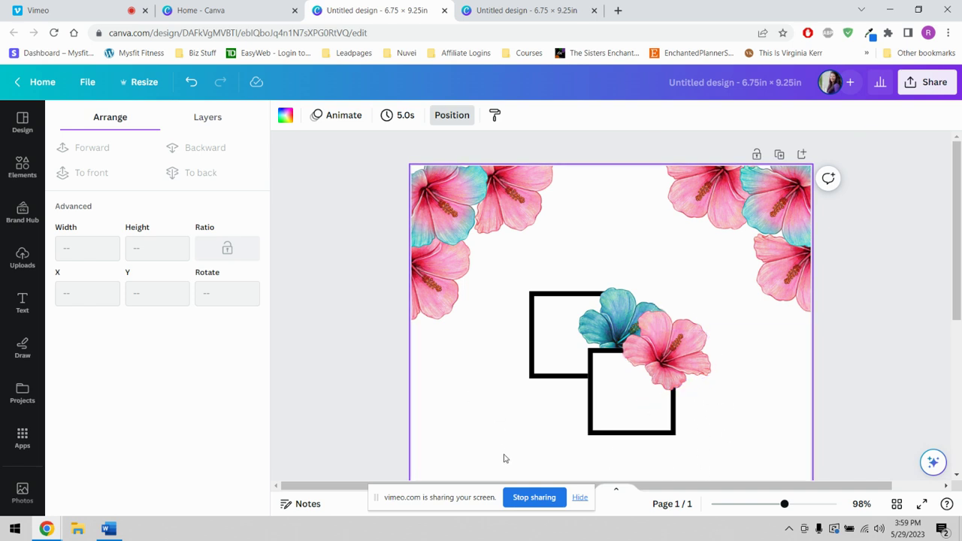
{"action": "left_click_drag", "start_coordinate": [555, 471], "coordinate": [678, 359]}
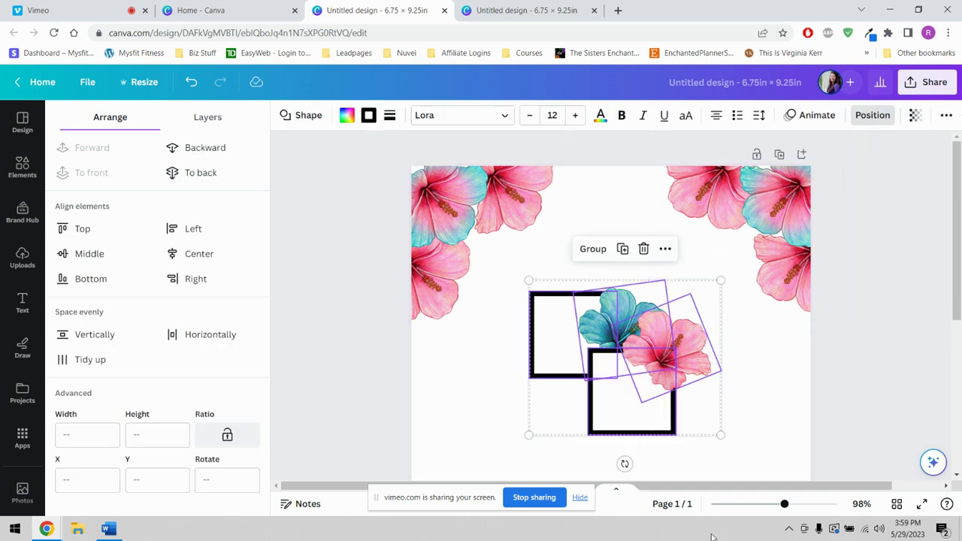
- Group the two squares and two hibiscus flowers into a 3.24 × 2.62 in group at X 0.28, Y 2.84 in
{"action": "left_click", "coordinate": [472, 405]}
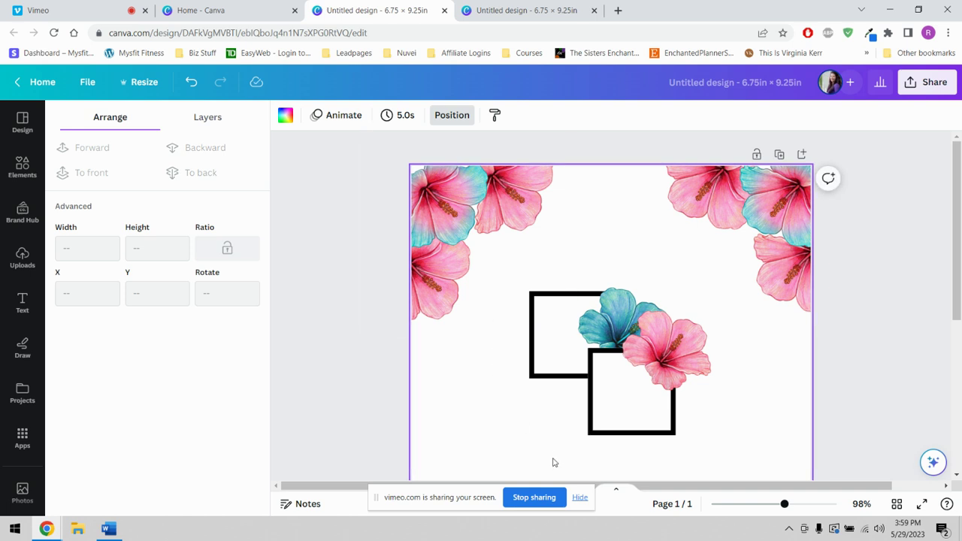
{"action": "left_click_drag", "start_coordinate": [552, 455], "coordinate": [657, 356]}
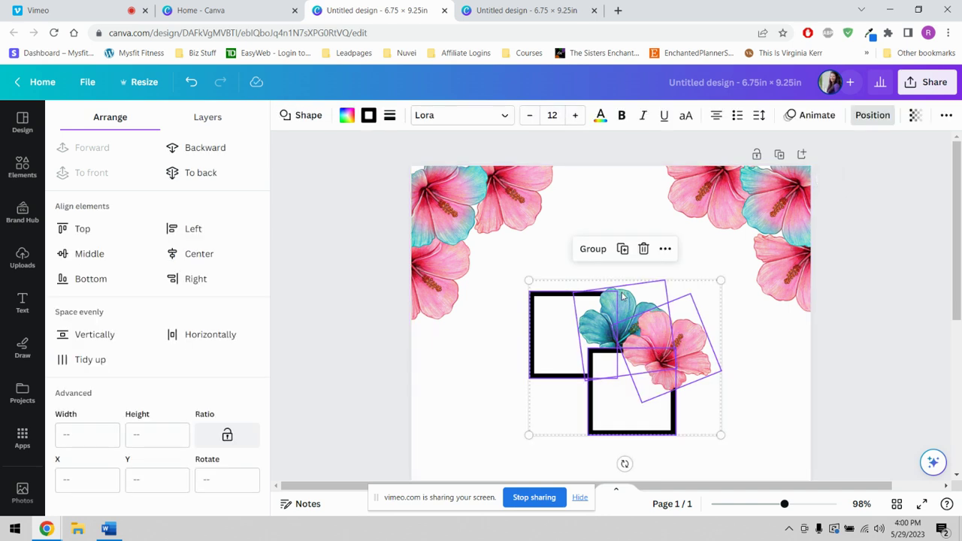
{"action": "left_click", "coordinate": [593, 249]}
{"action": "scroll", "coordinate": [644, 354], "scroll_direction": "down", "scroll_amount": 3}
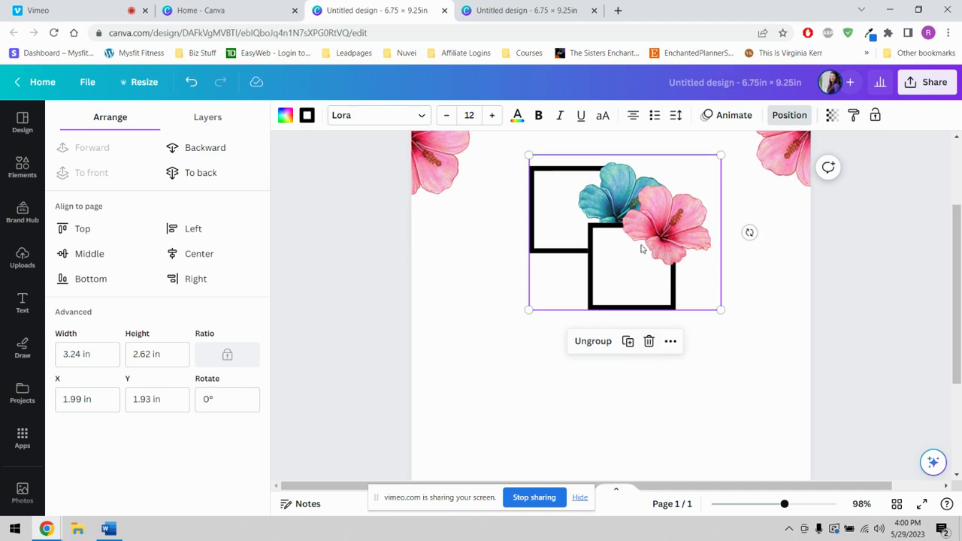
{"action": "left_click_drag", "start_coordinate": [641, 248], "coordinate": [541, 303]}
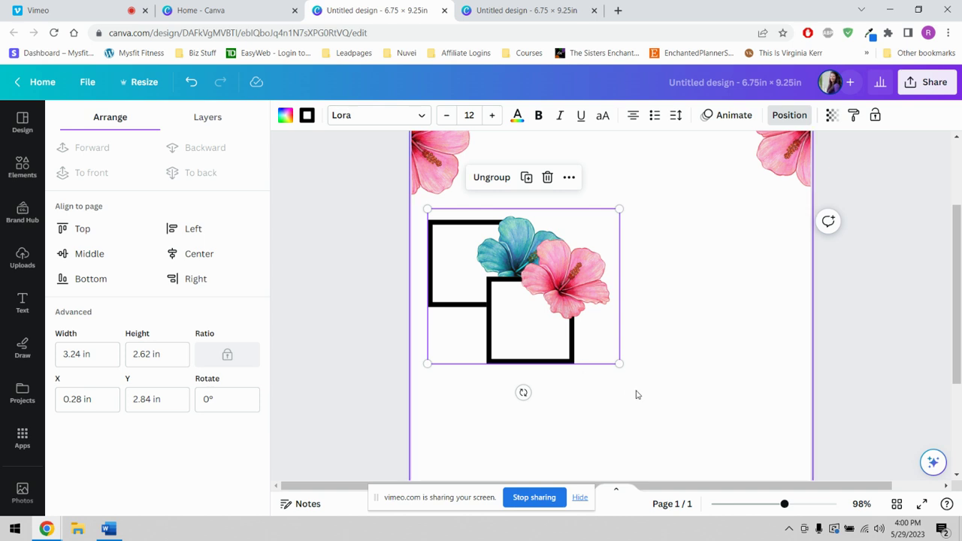
- Give the upper square's border the blue hibiscus colour with the eyedropper
{"action": "left_click", "coordinate": [674, 383]}
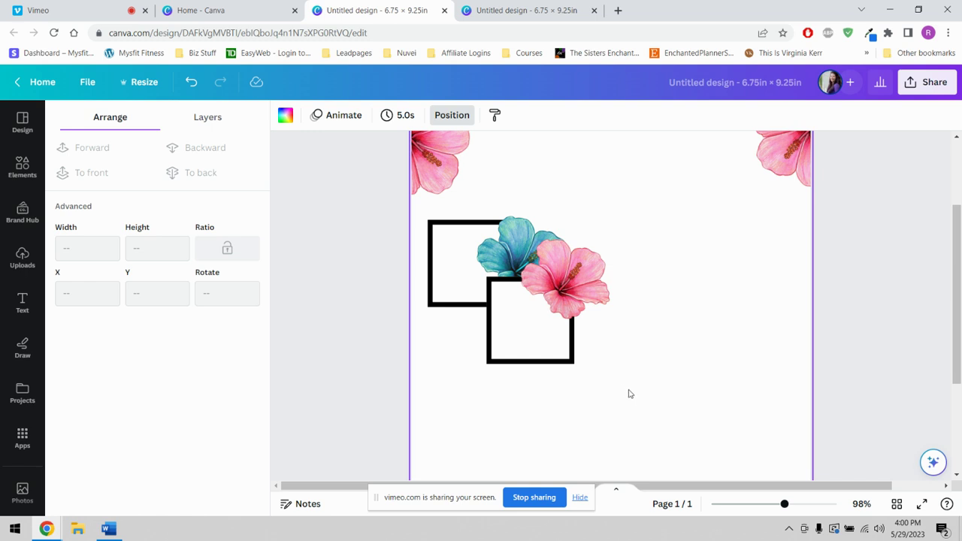
{"action": "left_click", "coordinate": [432, 295]}
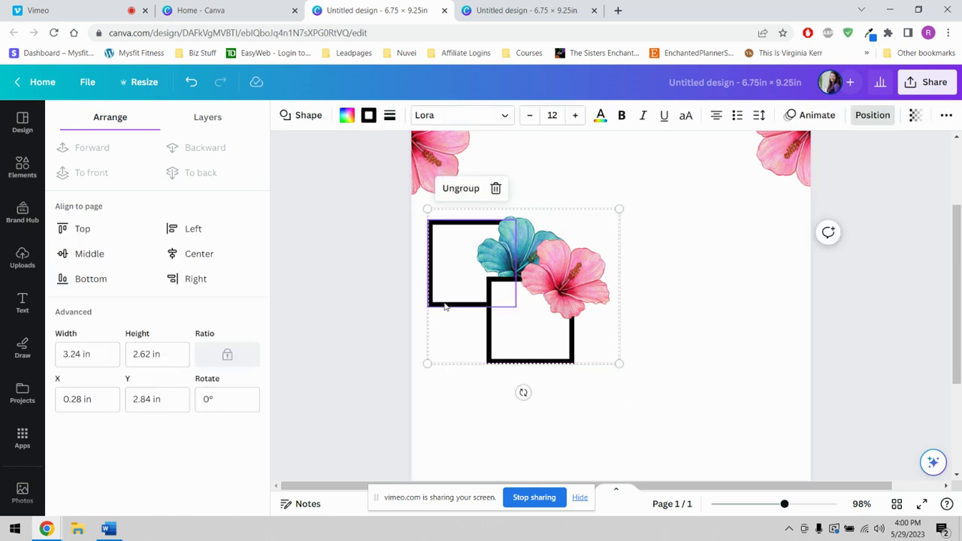
{"action": "left_click", "coordinate": [368, 116]}
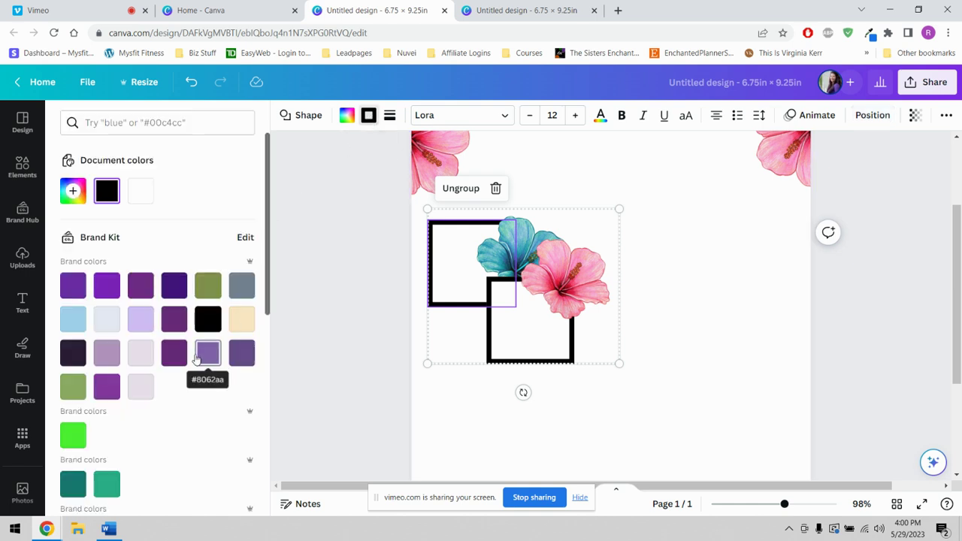
{"action": "left_click", "coordinate": [78, 200]}
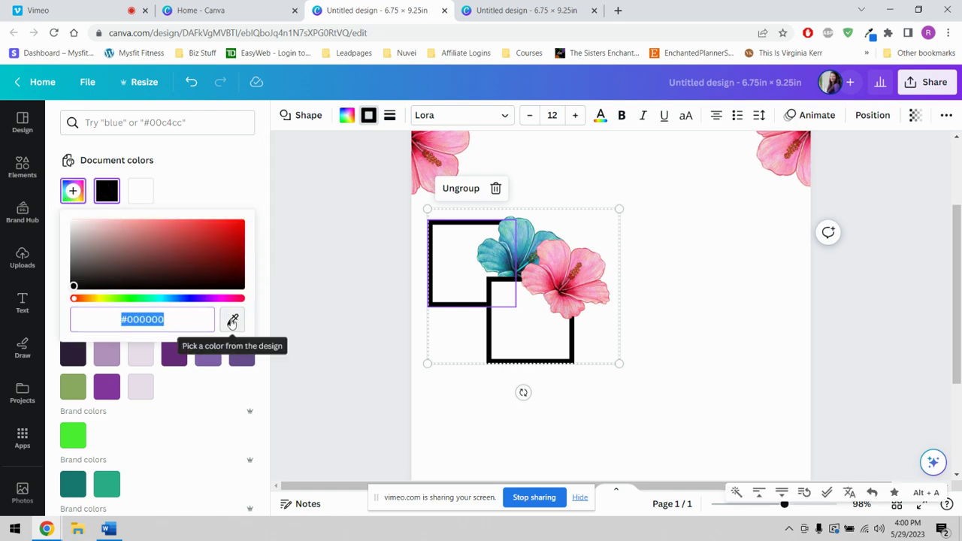
{"action": "left_click", "coordinate": [232, 321]}
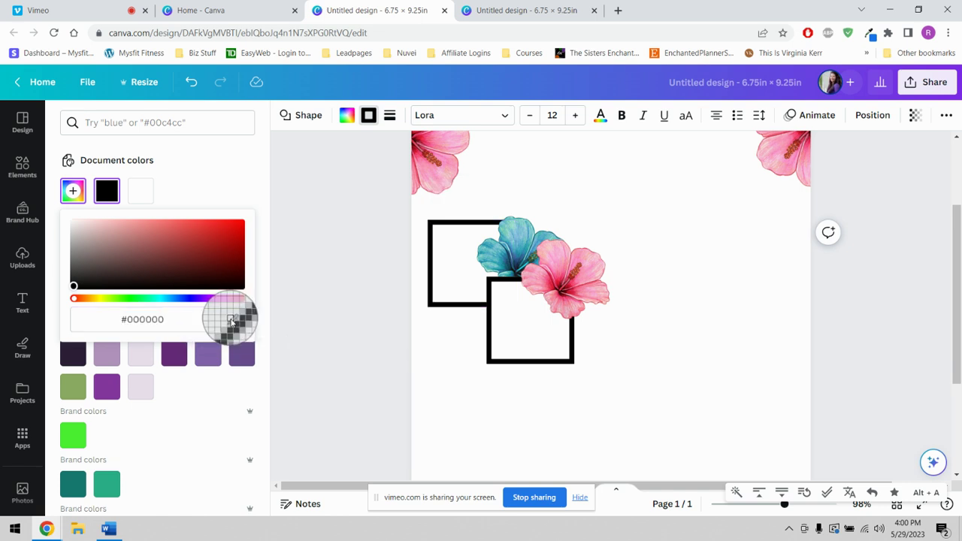
{"action": "left_click", "coordinate": [512, 239]}
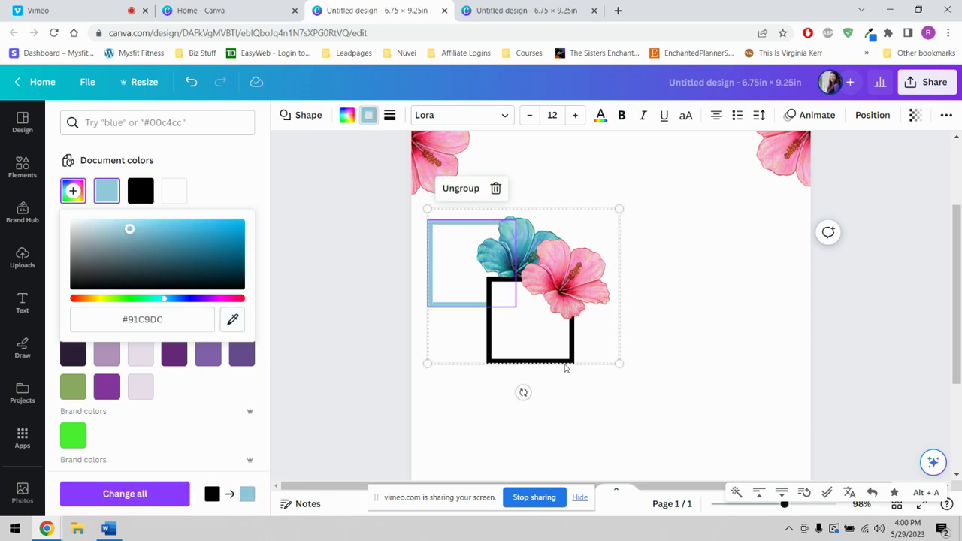
{"action": "left_click", "coordinate": [631, 372]}
- Give the lower square's border the pink eyedropped from the pink hibiscus
{"action": "left_click", "coordinate": [530, 378]}
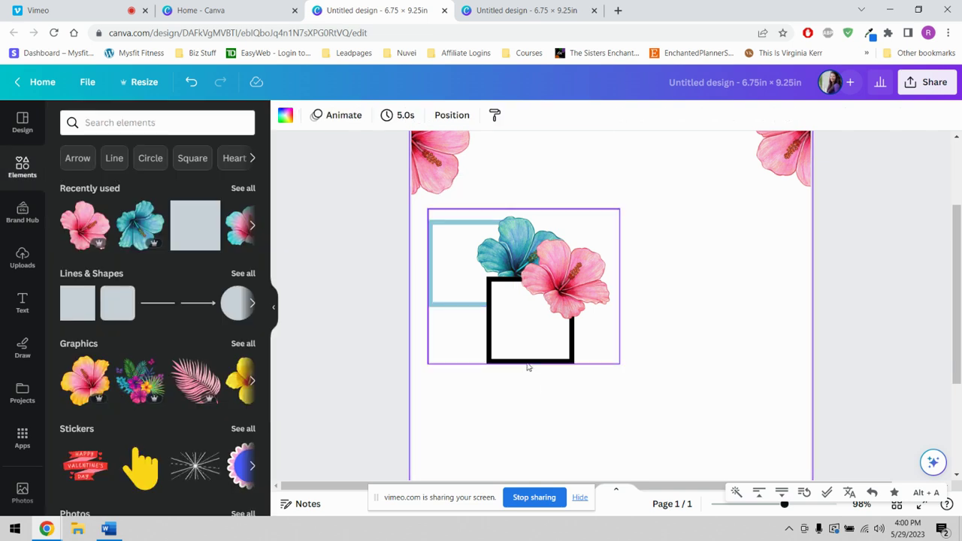
{"action": "left_click", "coordinate": [528, 367]}
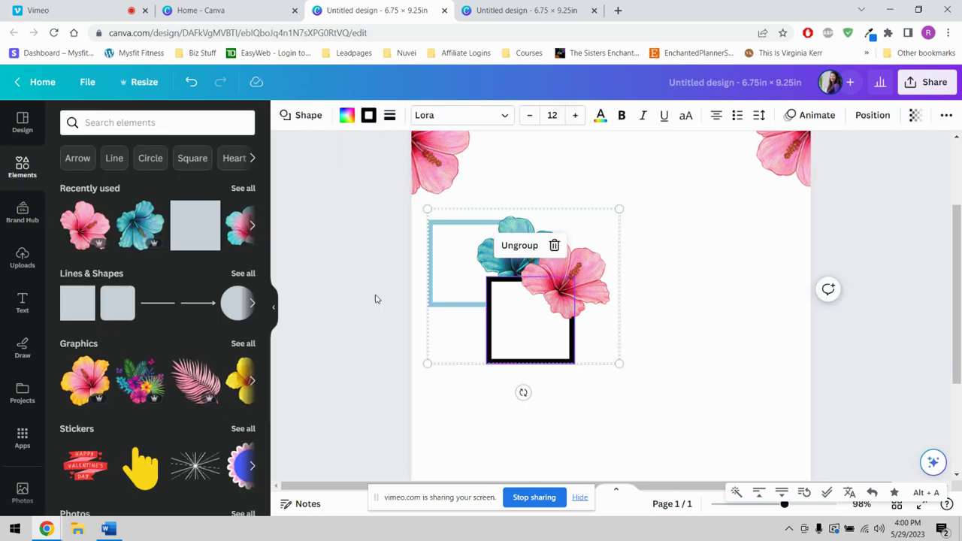
{"action": "left_click", "coordinate": [368, 116]}
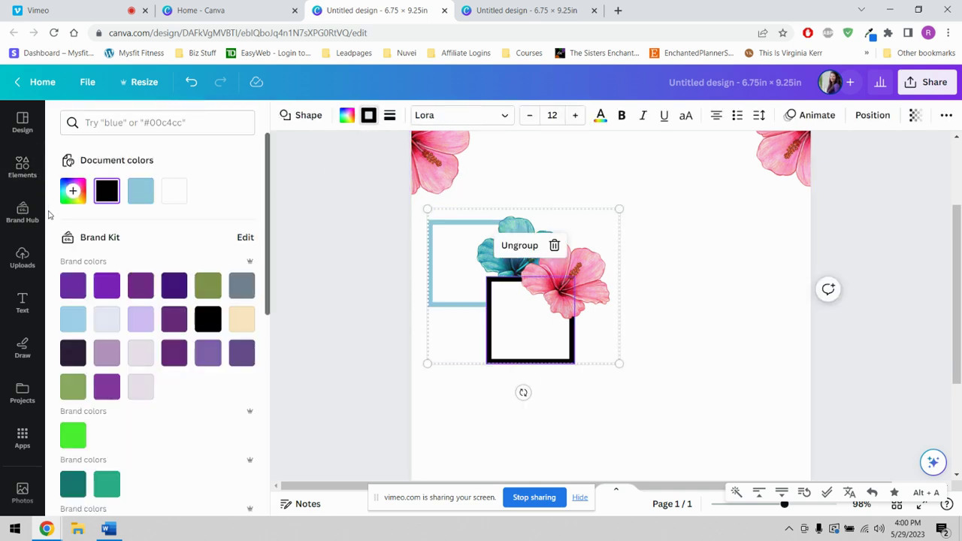
{"action": "left_click", "coordinate": [73, 191]}
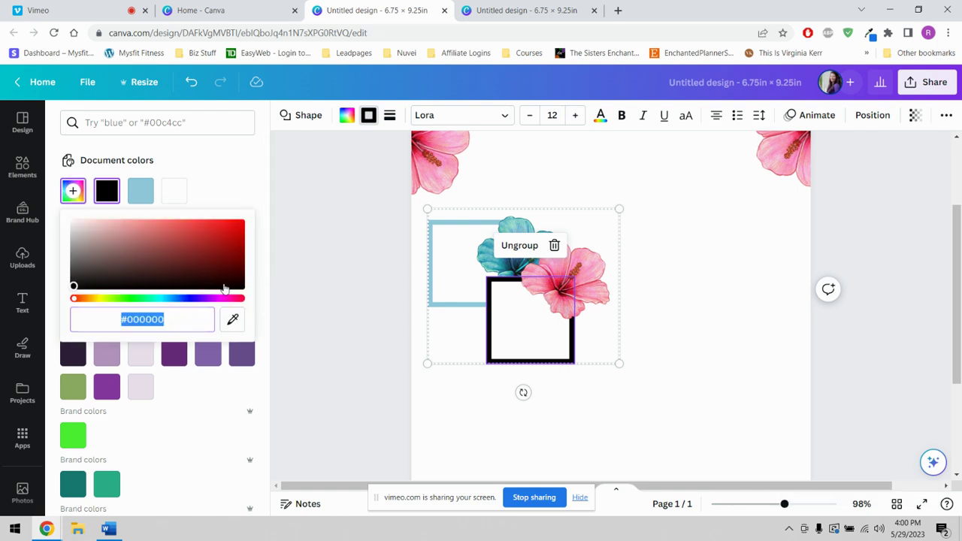
{"action": "left_click", "coordinate": [232, 319]}
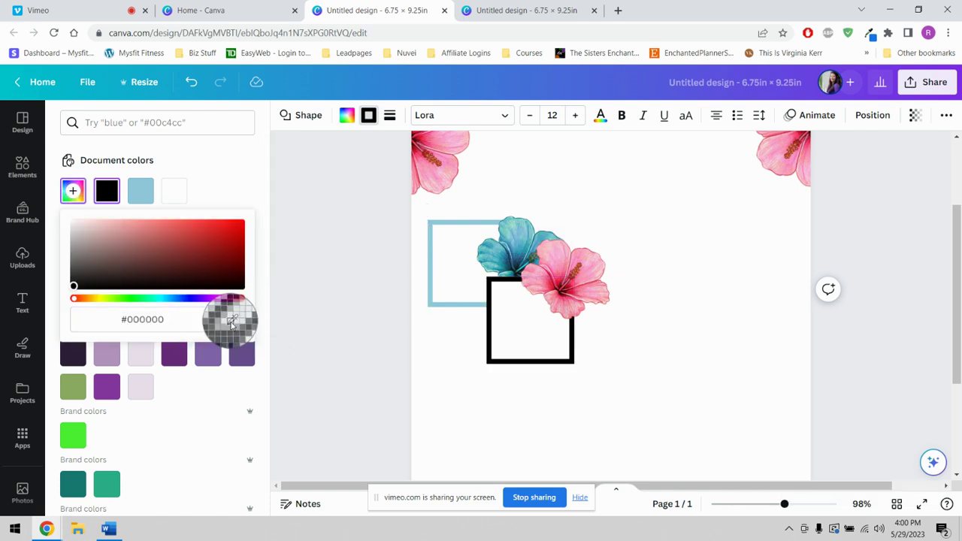
{"action": "left_click", "coordinate": [576, 293]}
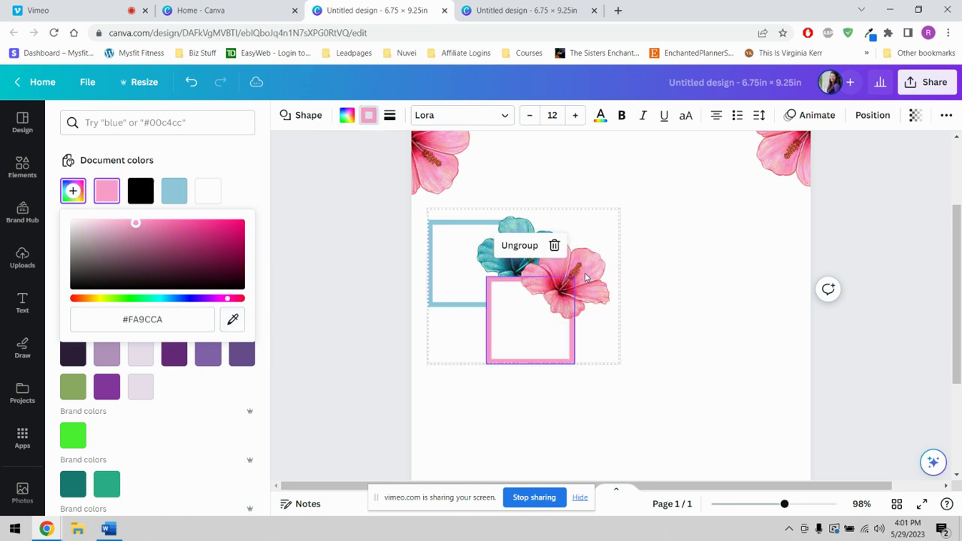
{"action": "left_click", "coordinate": [691, 372]}
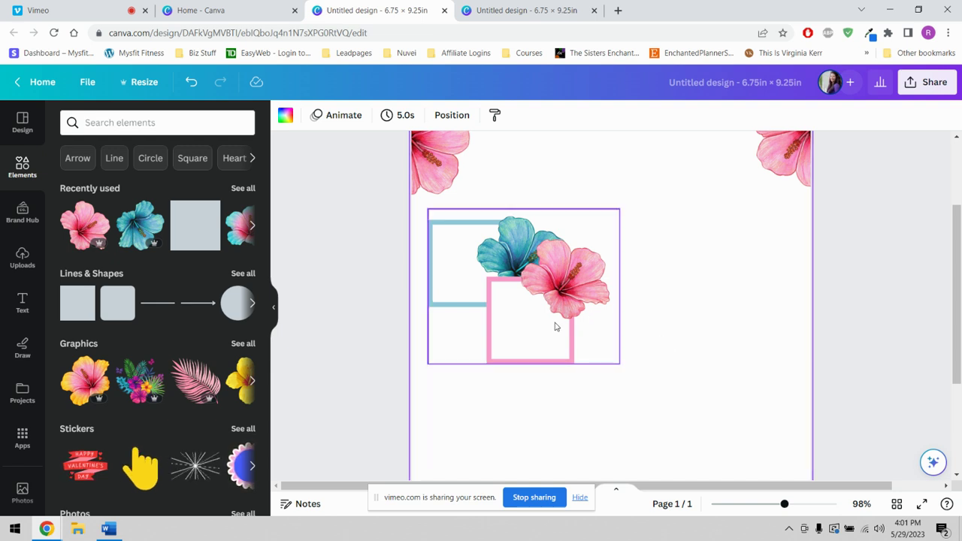
{"action": "left_click", "coordinate": [285, 116]}
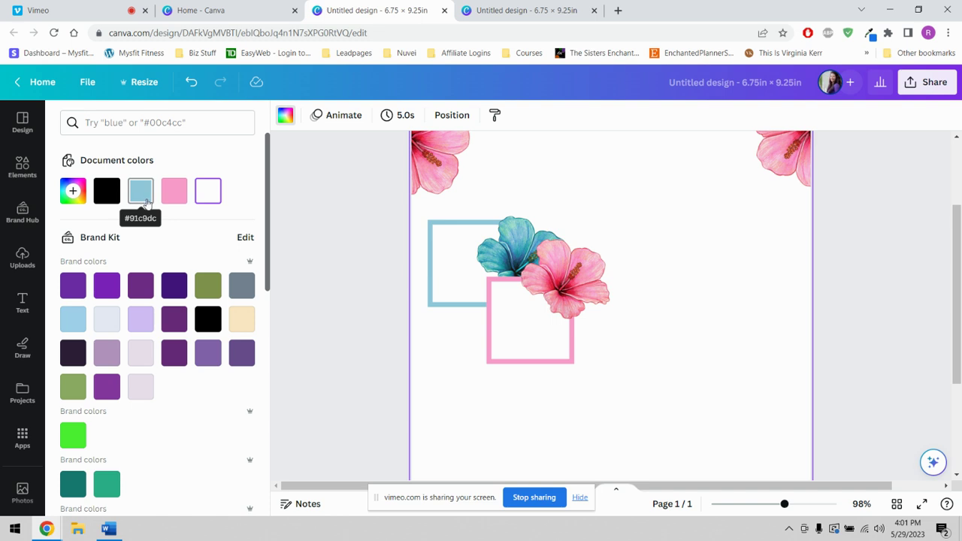
{"action": "left_click", "coordinate": [73, 193]}
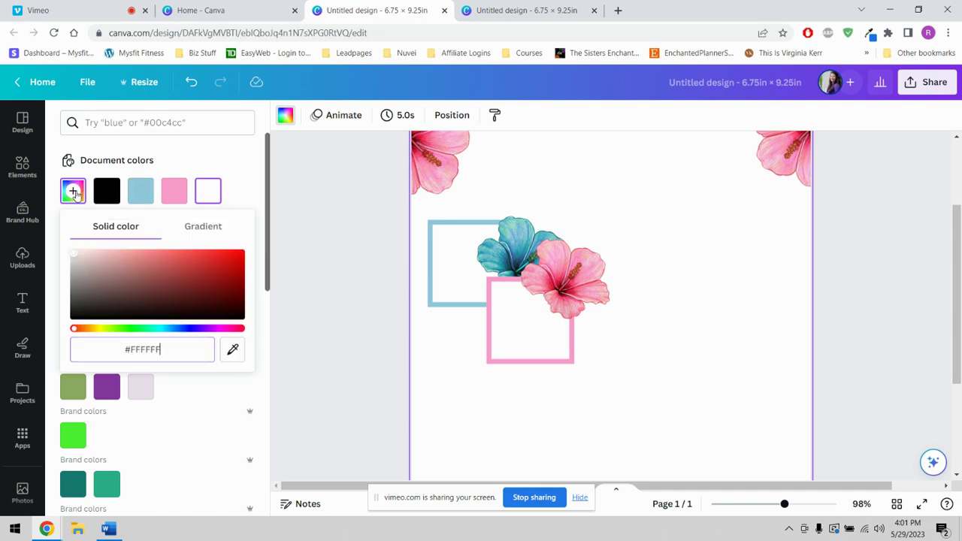
{"action": "left_click", "coordinate": [232, 349]}
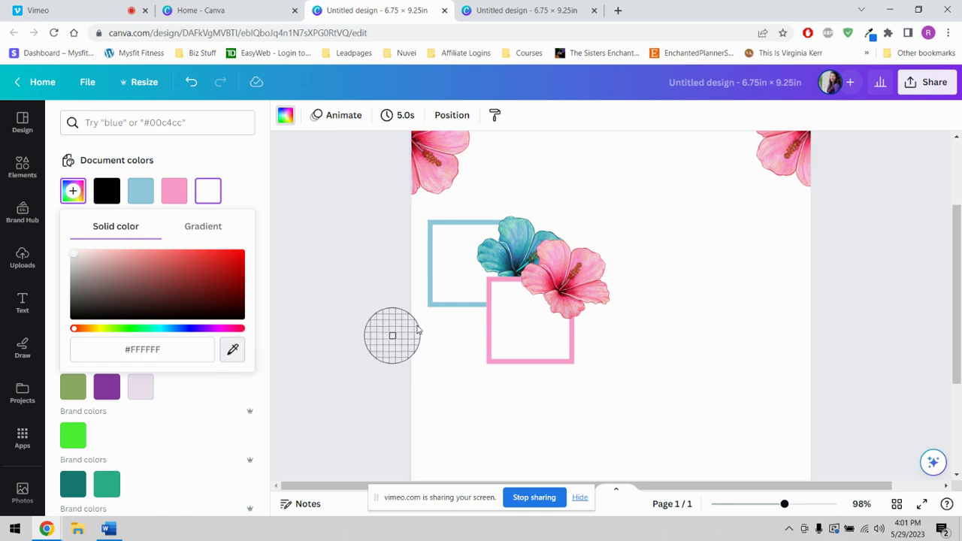
{"action": "left_click", "coordinate": [490, 259]}
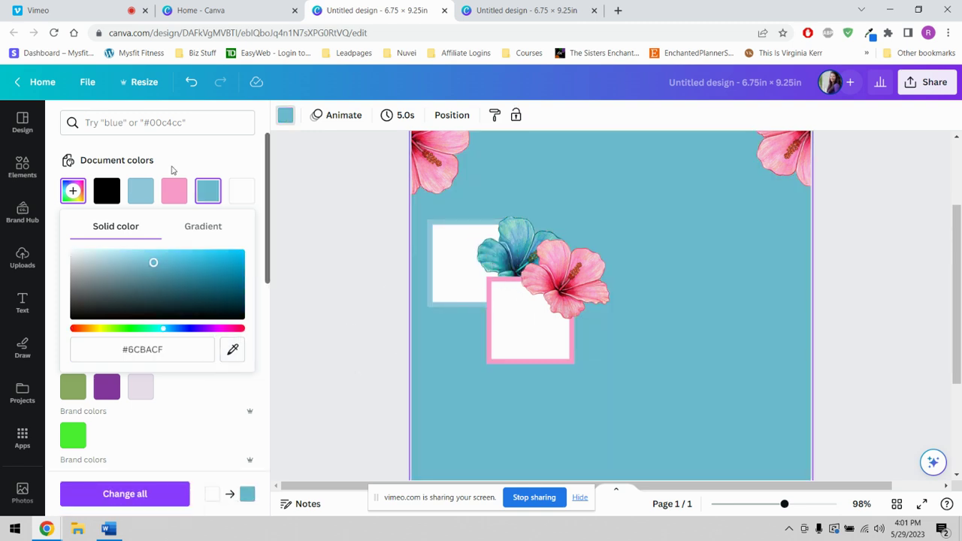
{"action": "left_click", "coordinate": [193, 83]}
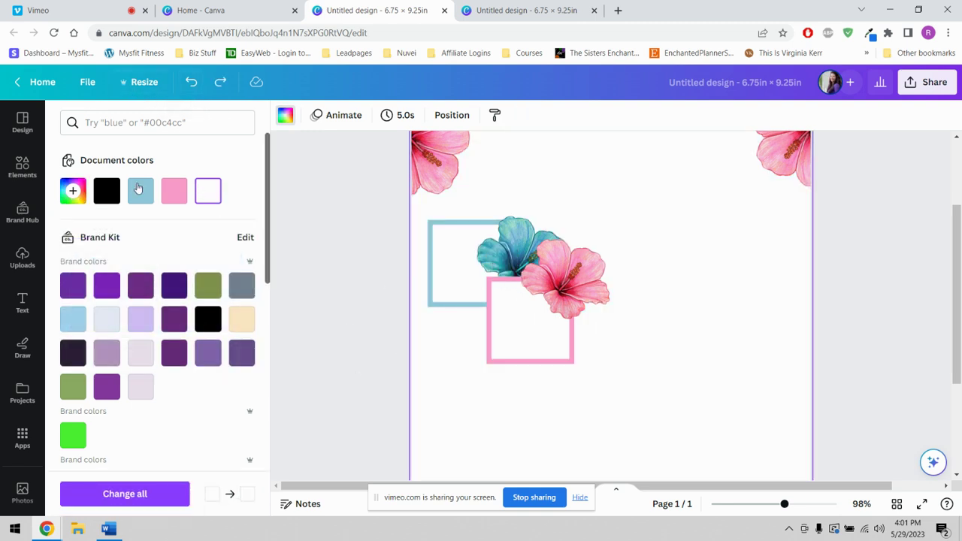
{"action": "left_click", "coordinate": [73, 190]}
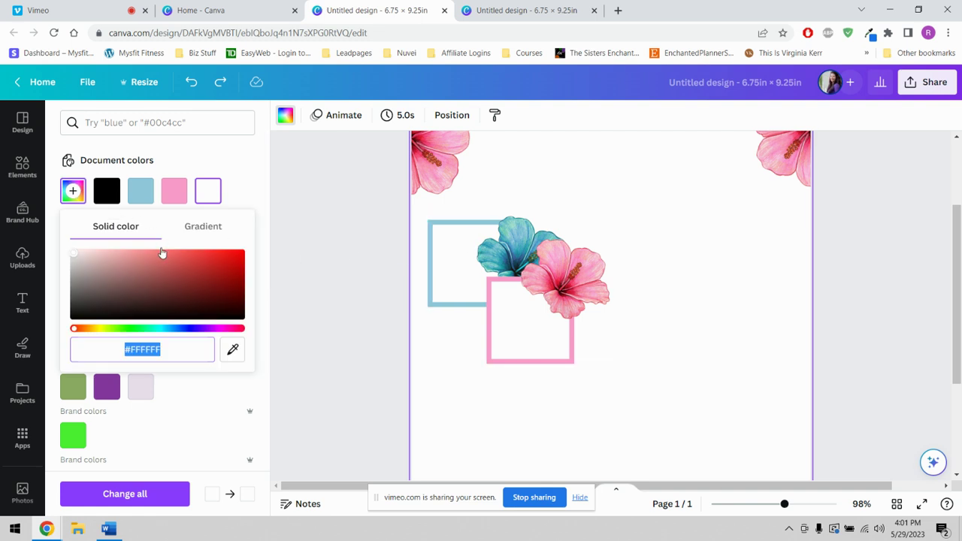
{"action": "left_click", "coordinate": [230, 351]}
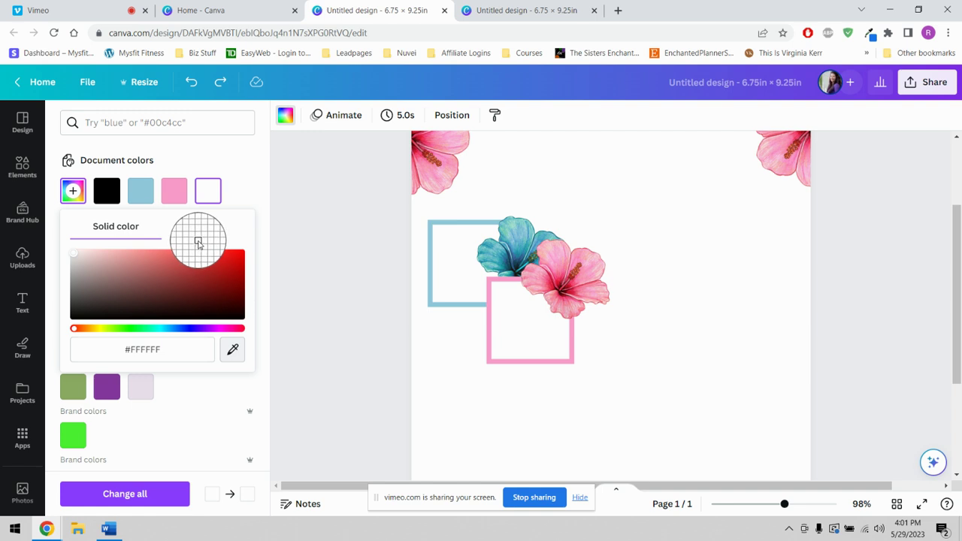
- Undo a light-blue fill accidentally eyedropped into the upper frame, keeping it white
{"action": "left_click", "coordinate": [272, 116]}
{"action": "left_click", "coordinate": [439, 304]}
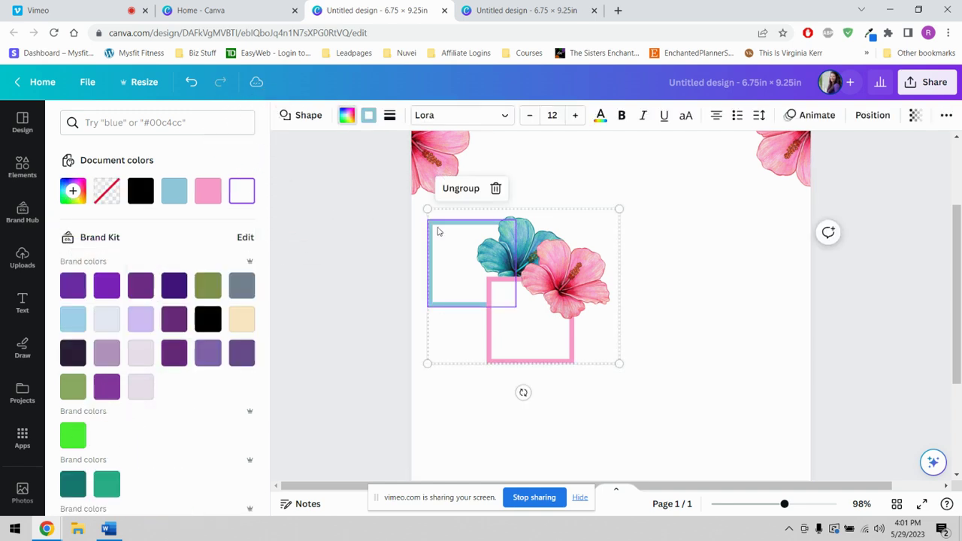
{"action": "left_click", "coordinate": [72, 193]}
{"action": "left_click", "coordinate": [233, 348]}
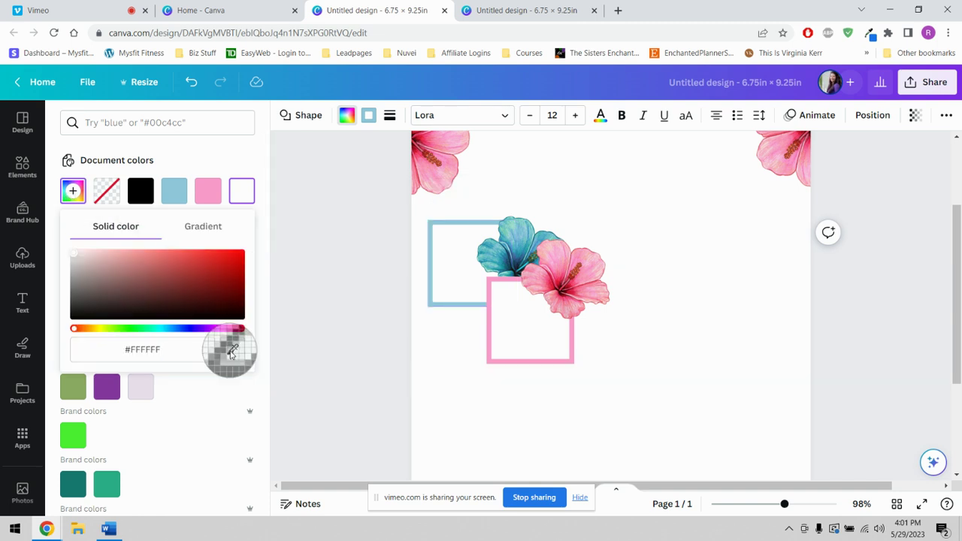
{"action": "left_click", "coordinate": [500, 229]}
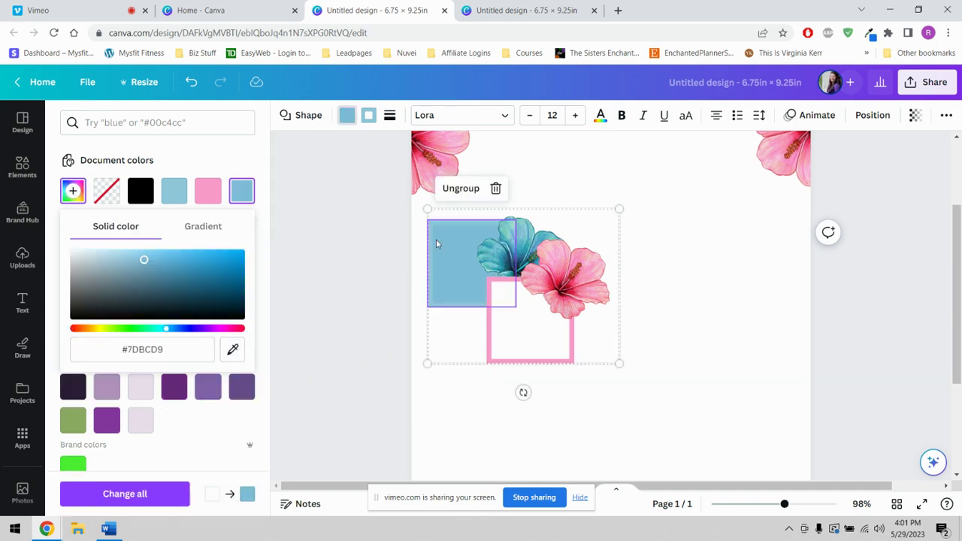
{"action": "left_click", "coordinate": [191, 81]}
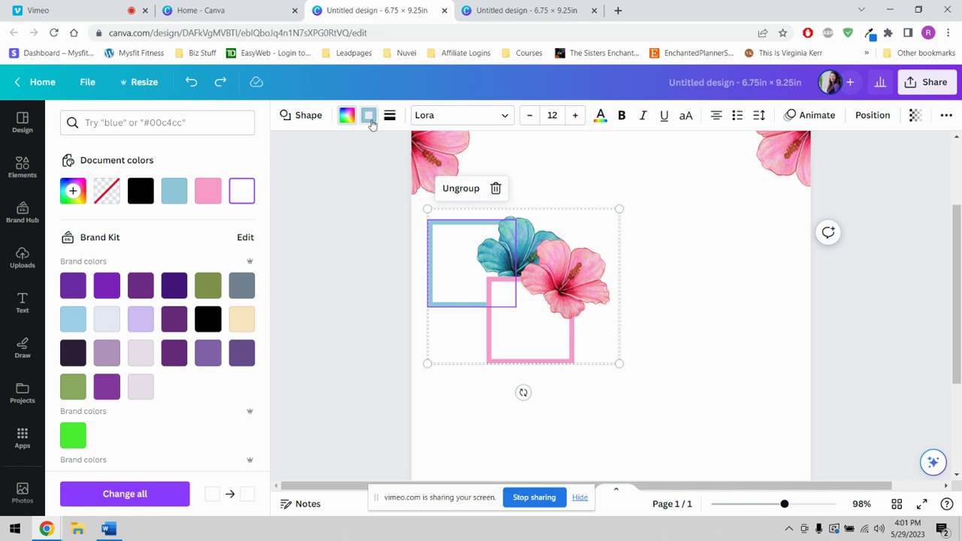
- Set the upper frame's border to teal #36A9B3 sampled from the blue hibiscus
{"action": "left_click", "coordinate": [369, 119]}
{"action": "left_click", "coordinate": [67, 201]}
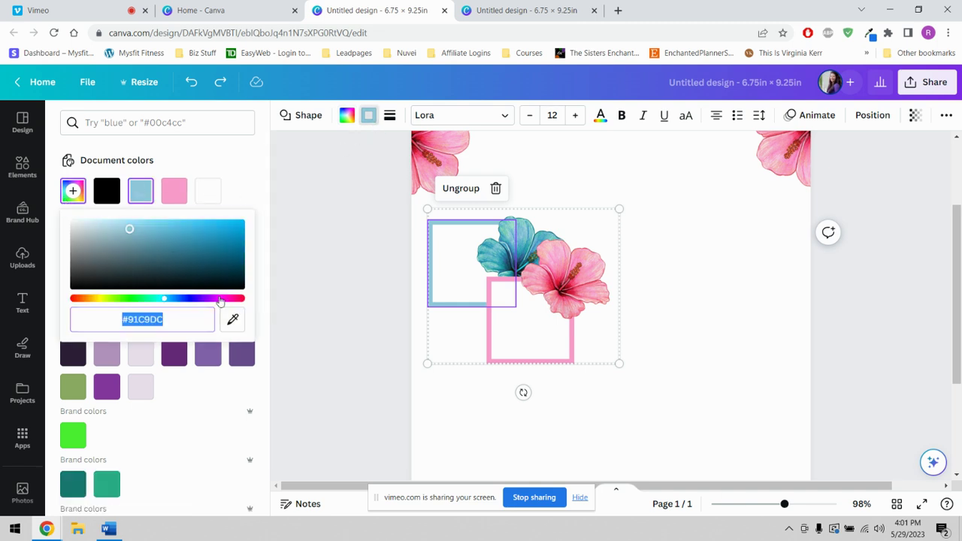
{"action": "left_click", "coordinate": [232, 319]}
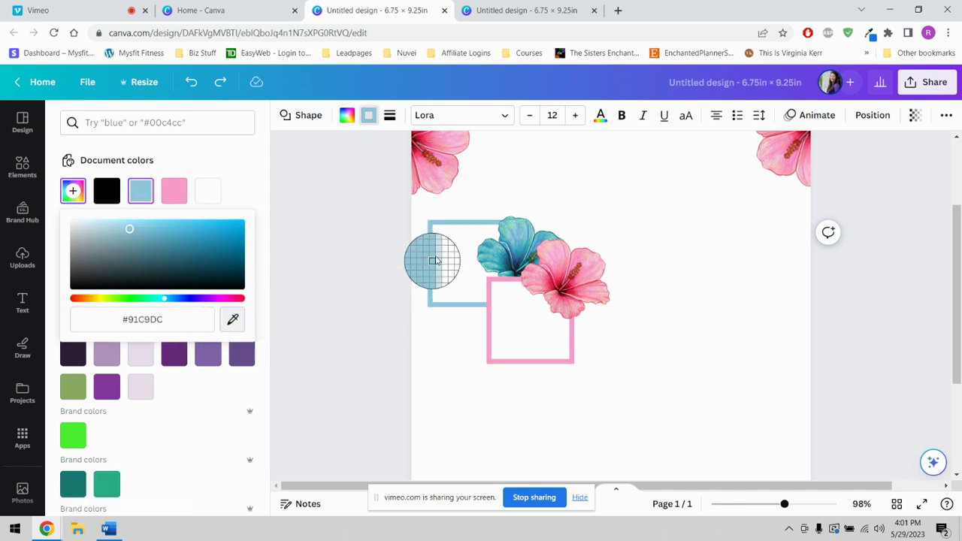
{"action": "left_click", "coordinate": [508, 242]}
{"action": "left_click", "coordinate": [674, 350]}
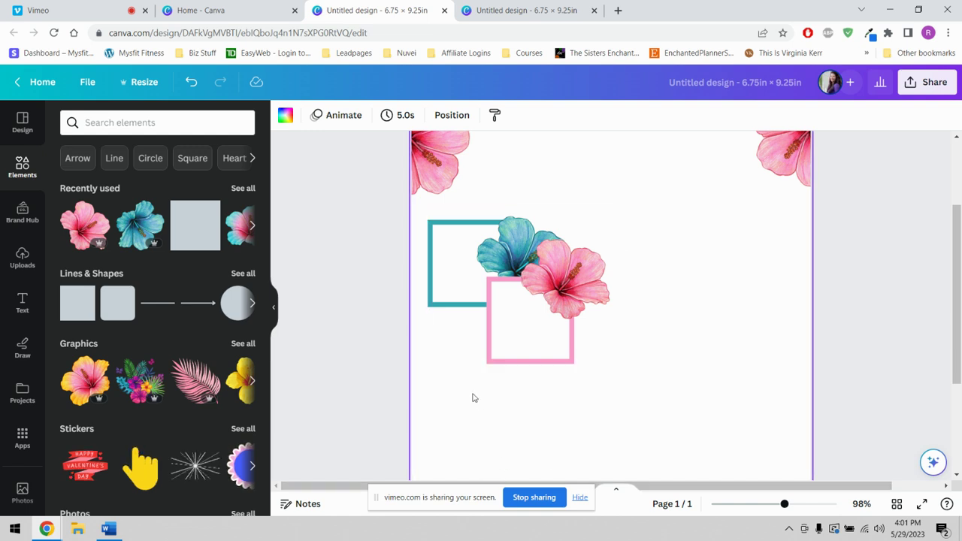
- Duplicate the whole flower-and-boxes group
{"action": "left_click_drag", "start_coordinate": [473, 393], "coordinate": [695, 376]}
{"action": "left_click", "coordinate": [526, 178]}
{"action": "scroll", "coordinate": [683, 330], "scroll_direction": "down", "scroll_amount": 2}
{"action": "left_click_drag", "start_coordinate": [676, 280], "coordinate": [684, 314]}
{"action": "left_click", "coordinate": [504, 319]}
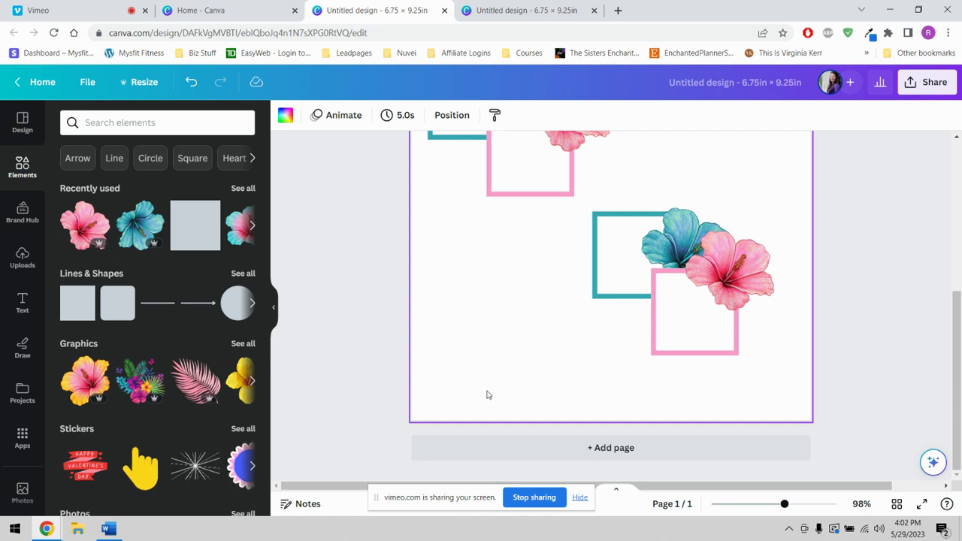
- Add a small, rotated pink-blue hibiscus beside the copy's teal frame
{"action": "left_click", "coordinate": [231, 239]}
{"action": "left_click_drag", "start_coordinate": [613, 180], "coordinate": [605, 327]}
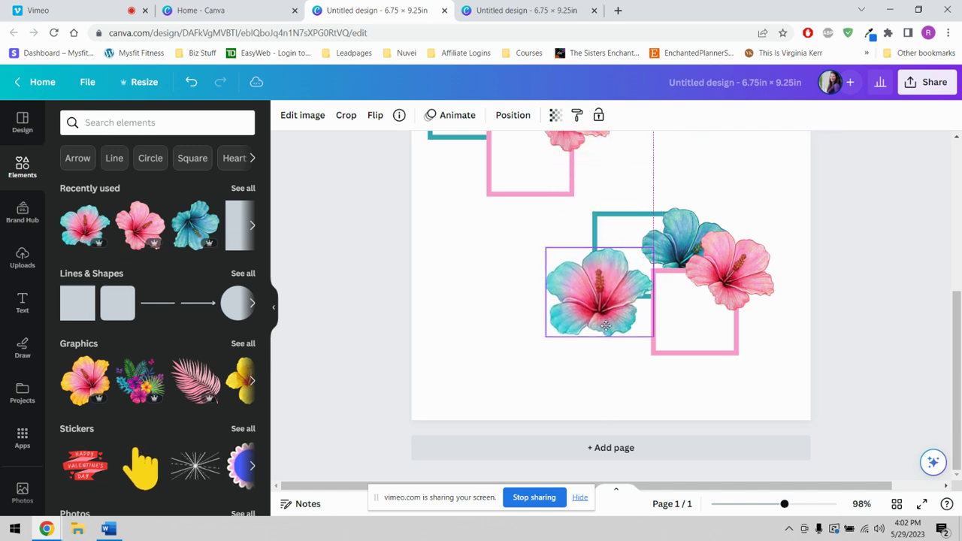
{"action": "left_click_drag", "start_coordinate": [598, 384], "coordinate": [649, 308]}
{"action": "left_click_drag", "start_coordinate": [547, 358], "coordinate": [608, 329]}
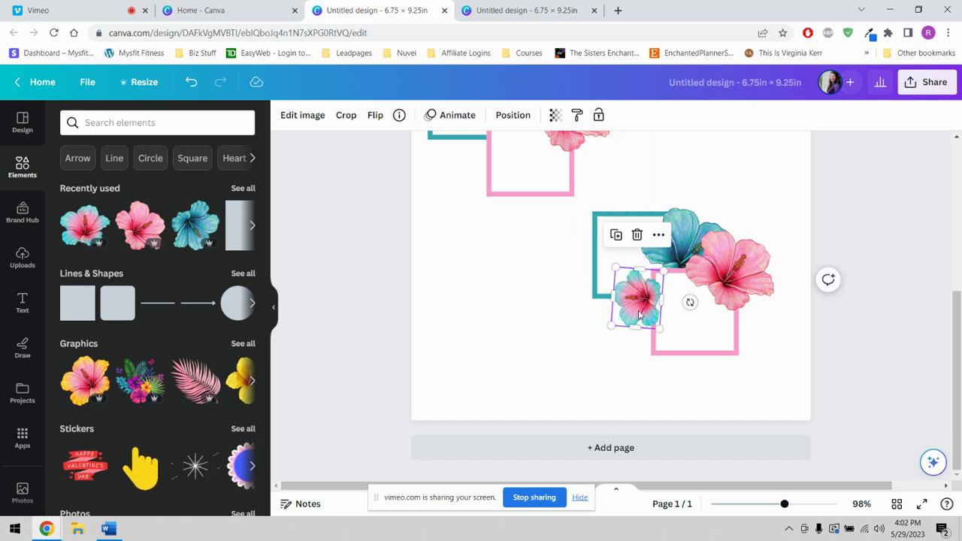
{"action": "left_click", "coordinate": [583, 401]}
- Group the copied boxes and flowers and move the new group up the page
{"action": "left_click_drag", "start_coordinate": [577, 368], "coordinate": [746, 240]}
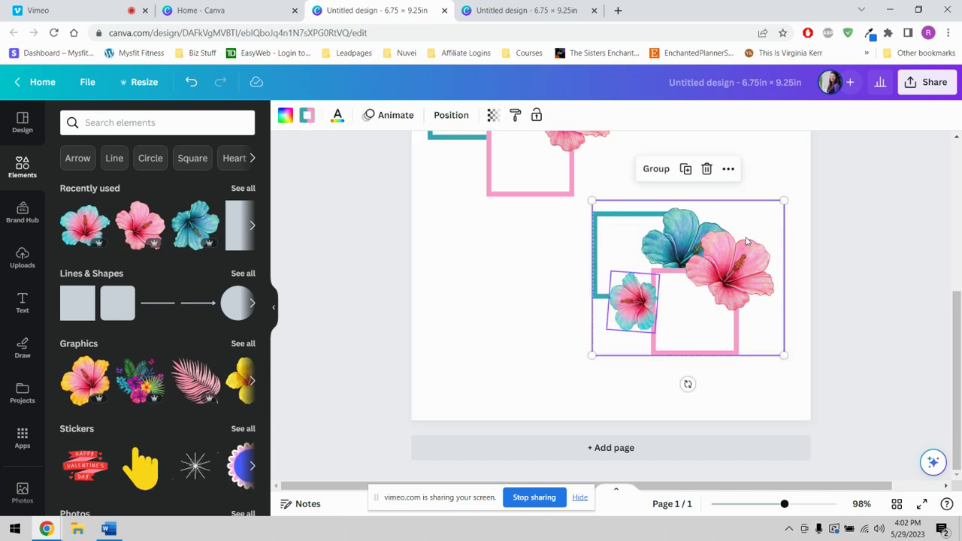
{"action": "left_click", "coordinate": [655, 168]}
{"action": "left_click_drag", "start_coordinate": [730, 311], "coordinate": [739, 232]}
{"action": "scroll", "coordinate": [734, 365], "scroll_direction": "up", "scroll_amount": 5}
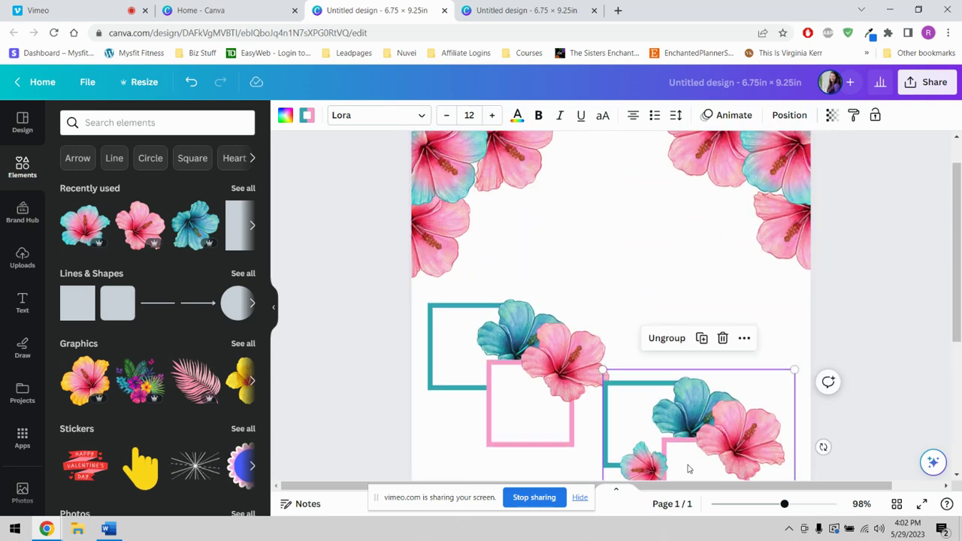
{"action": "left_click_drag", "start_coordinate": [683, 461], "coordinate": [703, 398]}
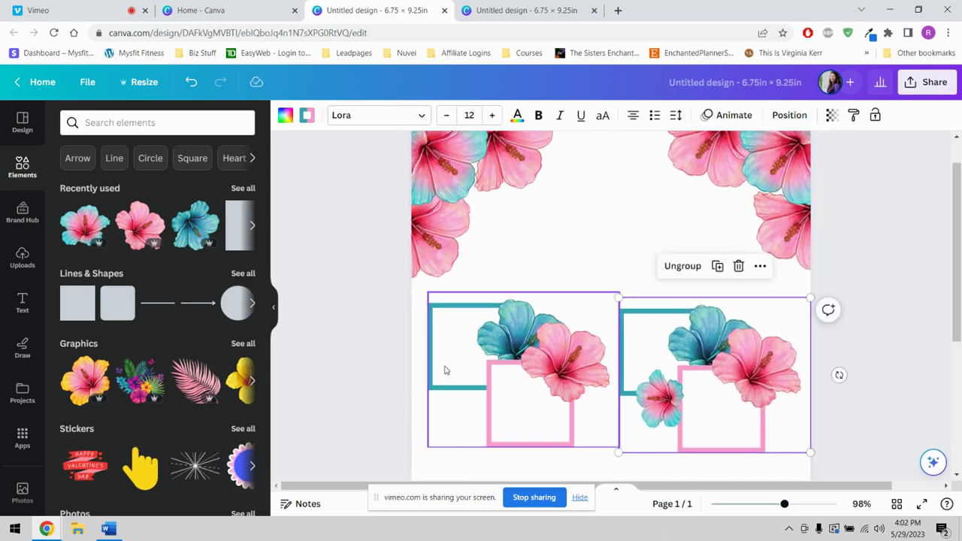
{"action": "scroll", "coordinate": [413, 376], "scroll_direction": "down", "scroll_amount": 3}
{"action": "scroll", "coordinate": [419, 342], "scroll_direction": "down", "scroll_amount": 1}
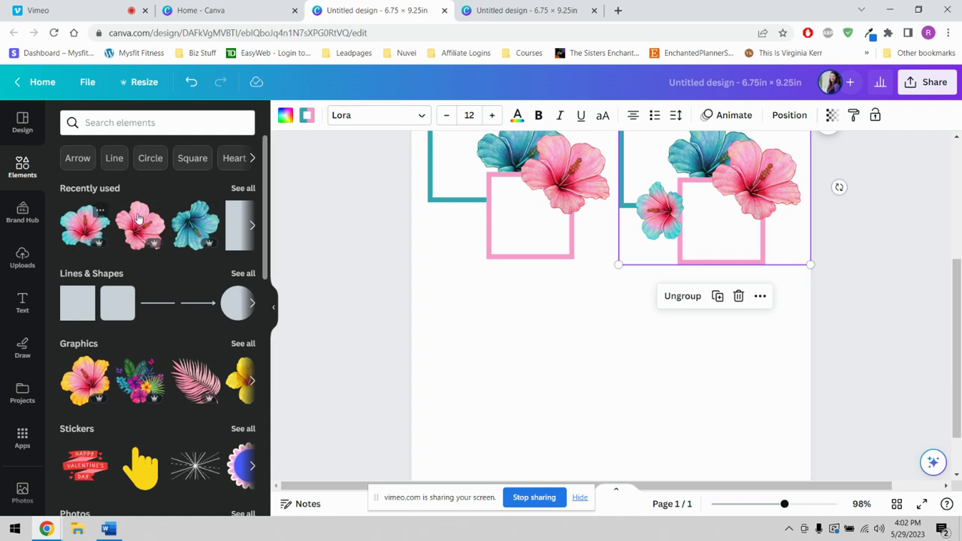
{"action": "scroll", "coordinate": [499, 338], "scroll_direction": "down", "scroll_amount": 1}
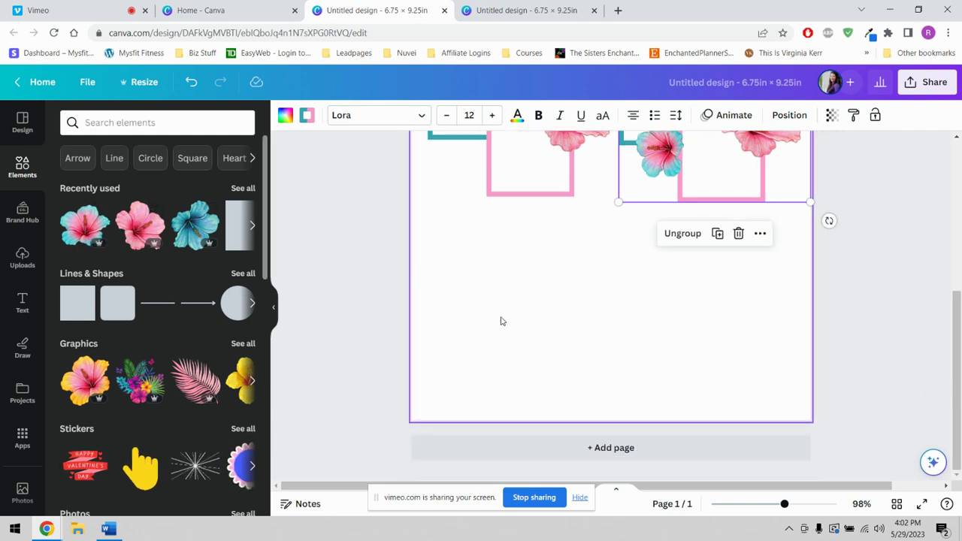
{"action": "scroll", "coordinate": [534, 346], "scroll_direction": "up", "scroll_amount": 5}
{"action": "scroll", "coordinate": [543, 336], "scroll_direction": "down", "scroll_amount": 5}
{"action": "left_click", "coordinate": [339, 279]}
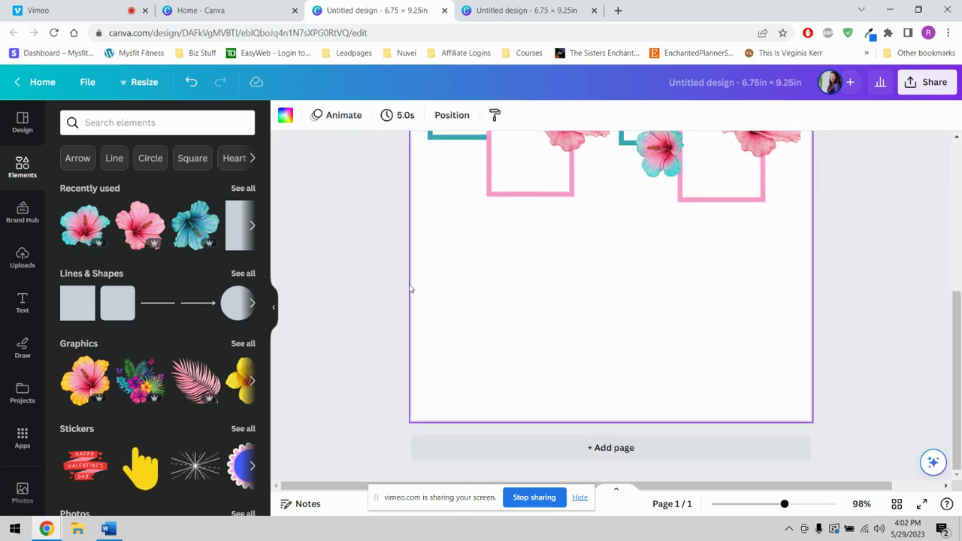
- Place pink, pink-blue and tilted enlarged blue hibiscus in a row along the bottom
{"action": "left_click", "coordinate": [140, 226]}
{"action": "left_click_drag", "start_coordinate": [623, 162], "coordinate": [449, 406]}
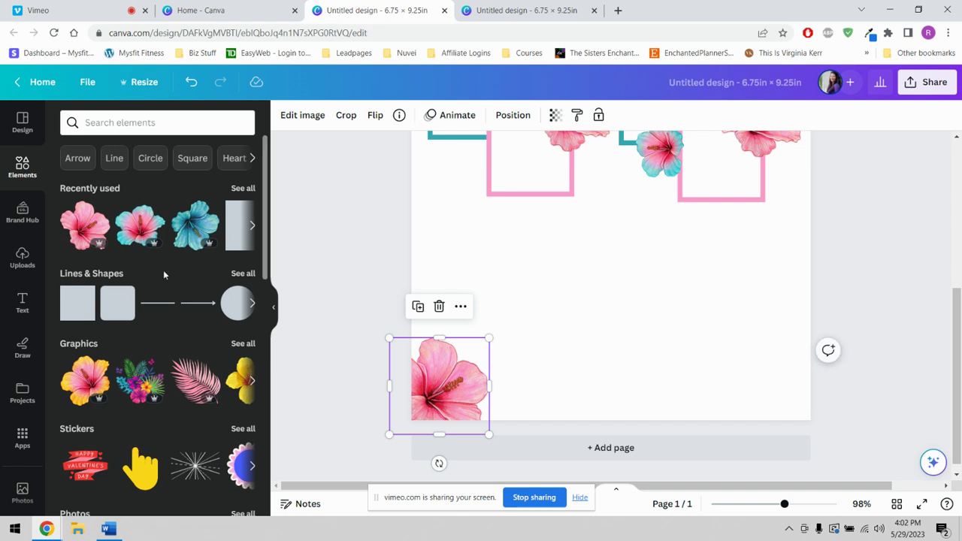
{"action": "left_click", "coordinate": [148, 233]}
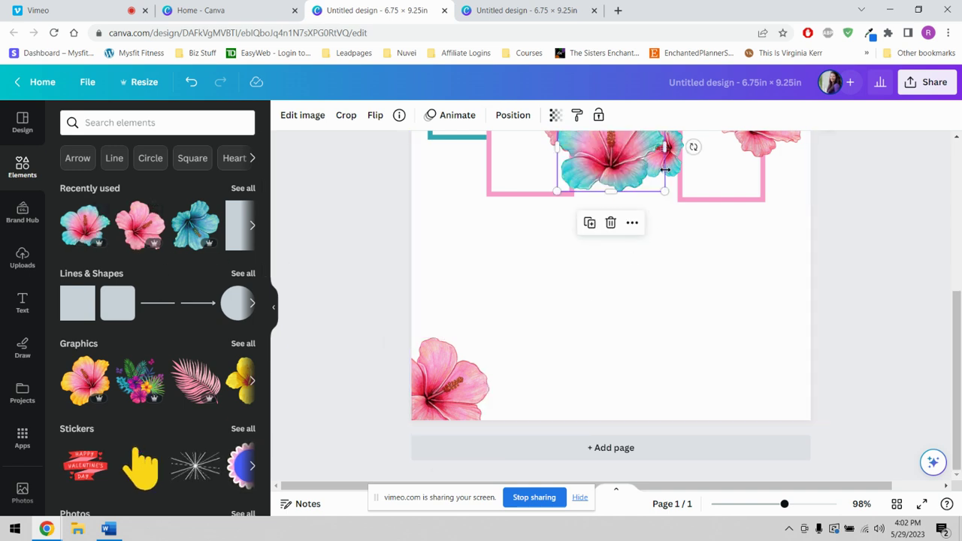
{"action": "left_click_drag", "start_coordinate": [603, 158], "coordinate": [510, 407]}
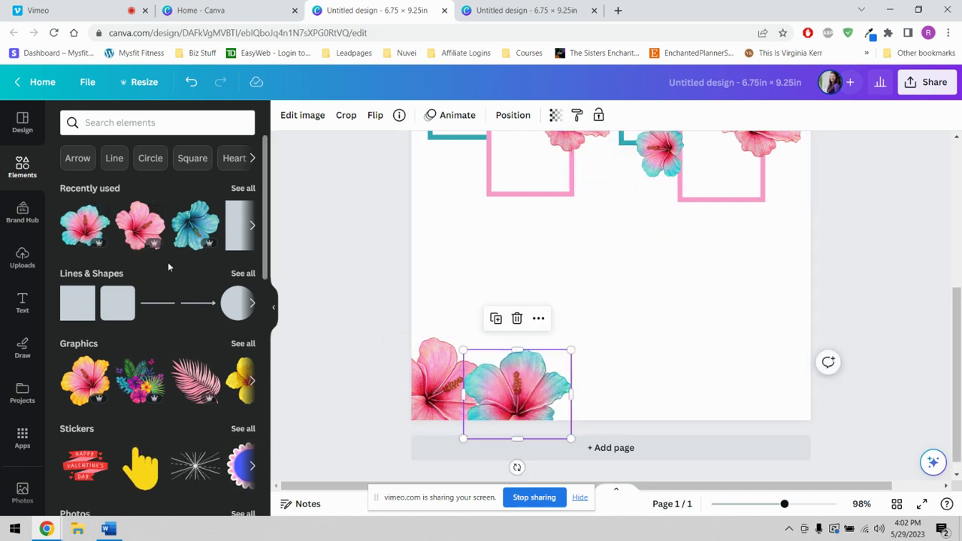
{"action": "left_click", "coordinate": [187, 239]}
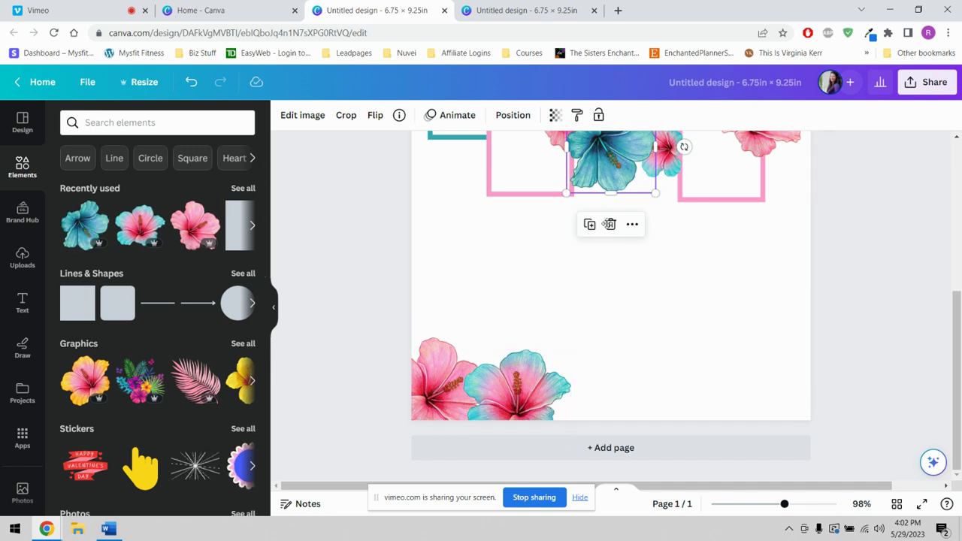
{"action": "left_click_drag", "start_coordinate": [609, 224], "coordinate": [740, 385]}
{"action": "left_click_drag", "start_coordinate": [646, 353], "coordinate": [623, 396]}
{"action": "left_click", "coordinate": [728, 369]}
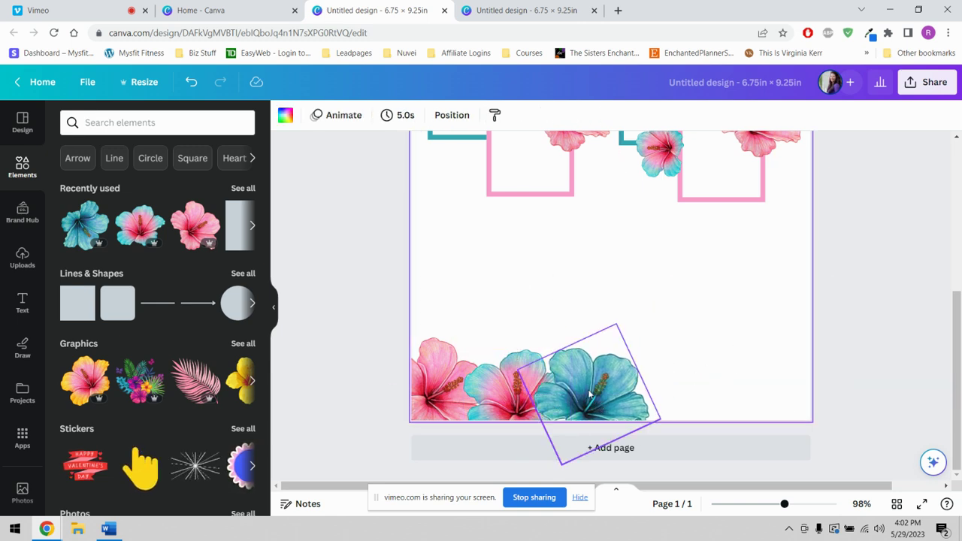
- Bring the middle pink-blue hibiscus forward in front of the blue one
{"action": "left_click", "coordinate": [501, 398]}
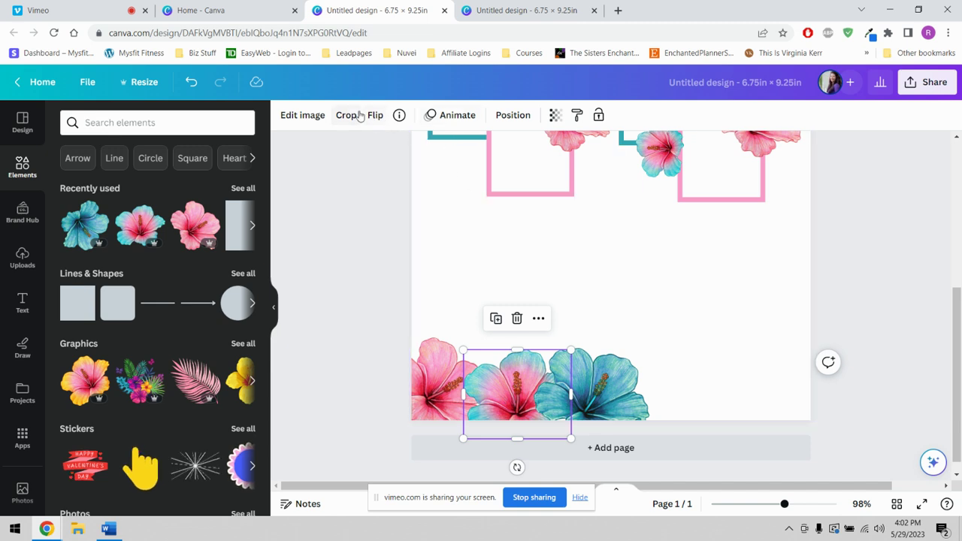
{"action": "left_click", "coordinate": [511, 115]}
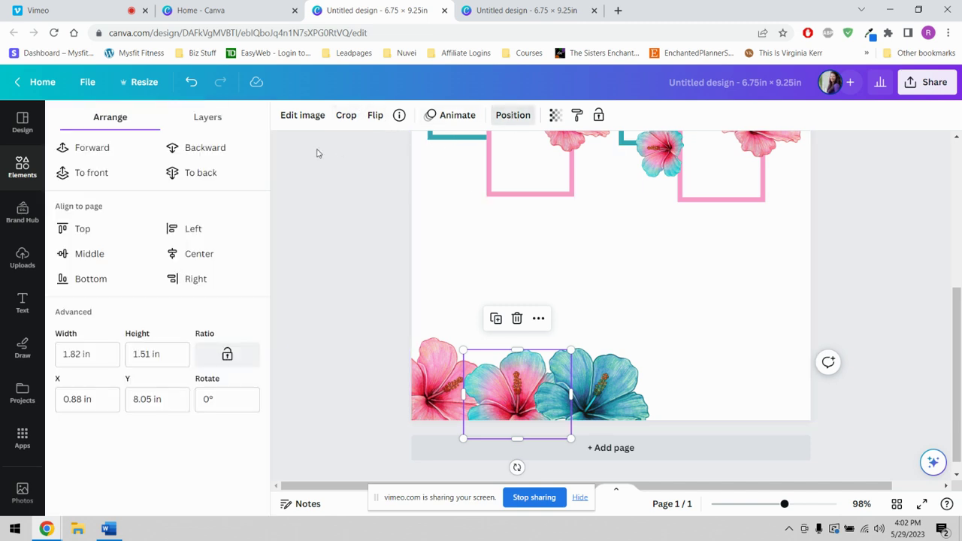
{"action": "left_click", "coordinate": [94, 148]}
{"action": "left_click", "coordinate": [740, 365]}
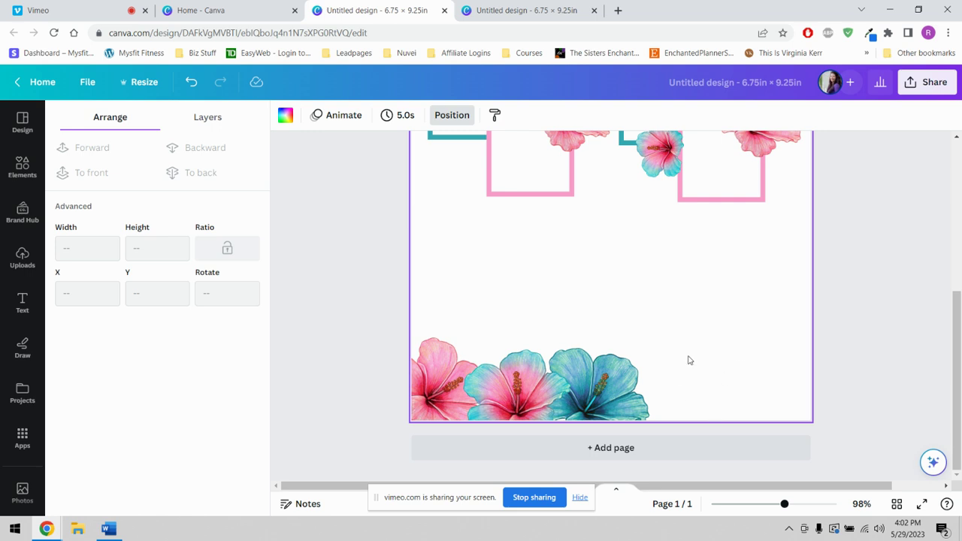
- Shrink the three bottom flowers slightly and place a duplicate at the bottom right
{"action": "left_click_drag", "start_coordinate": [689, 359], "coordinate": [421, 421]}
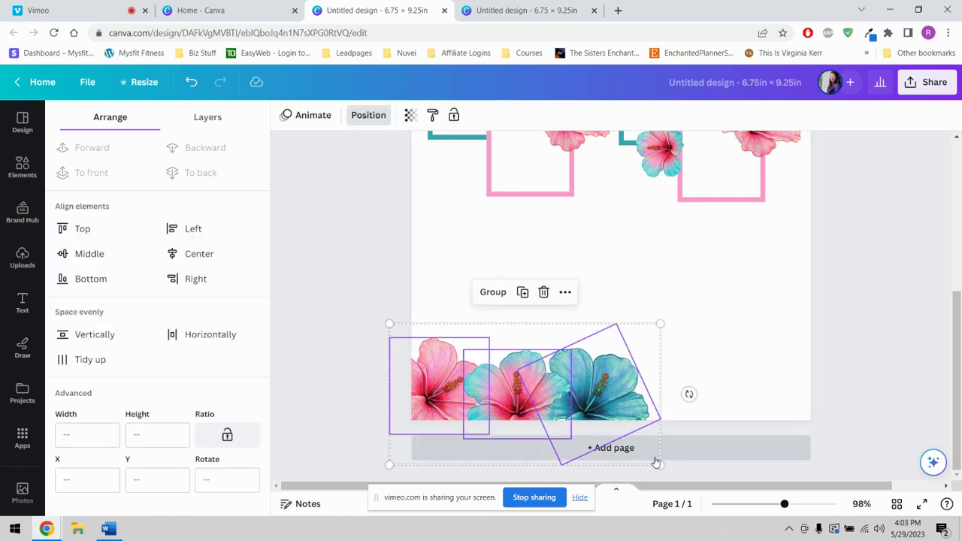
{"action": "left_click_drag", "start_coordinate": [658, 465], "coordinate": [625, 456]}
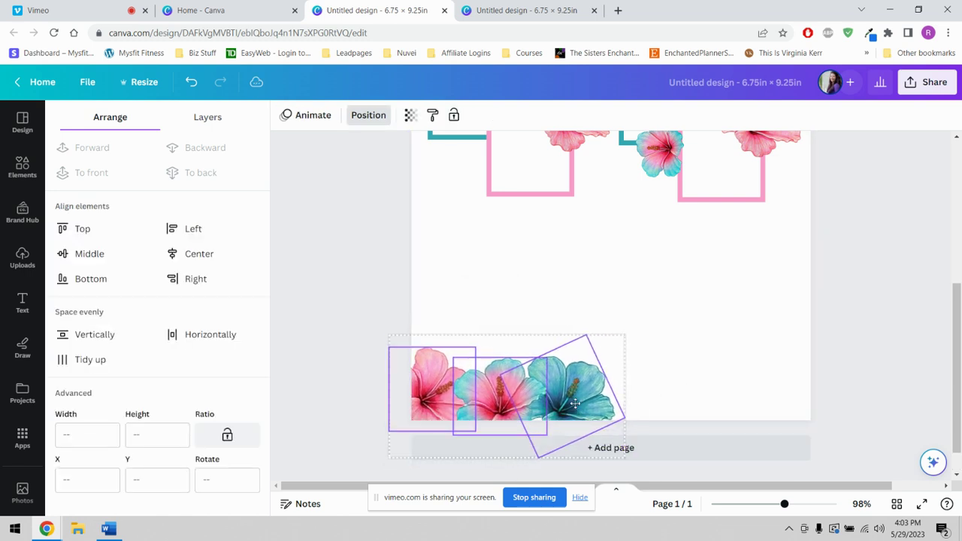
{"action": "left_click", "coordinate": [575, 403]}
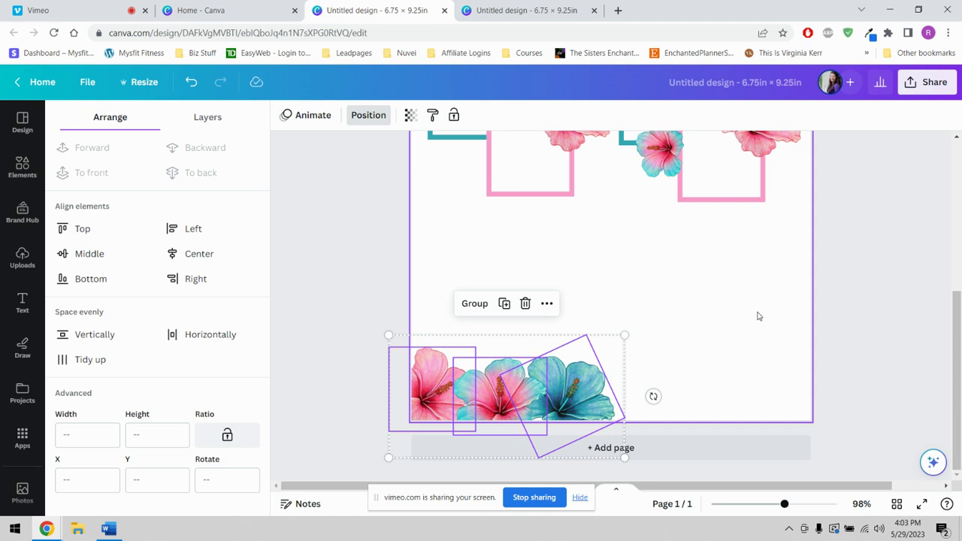
{"action": "left_click", "coordinate": [503, 303]}
{"action": "left_click_drag", "start_coordinate": [503, 401], "coordinate": [692, 400]}
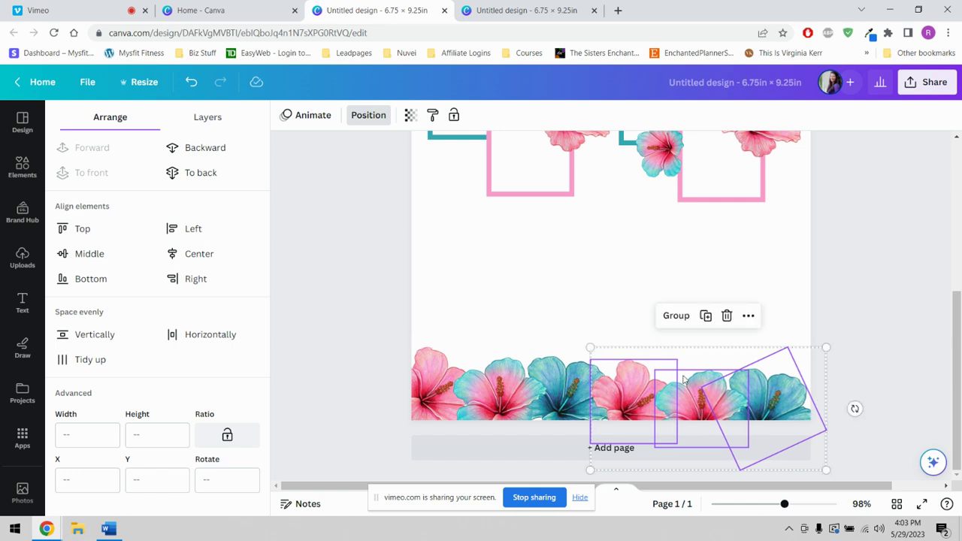
{"action": "left_click", "coordinate": [642, 265]}
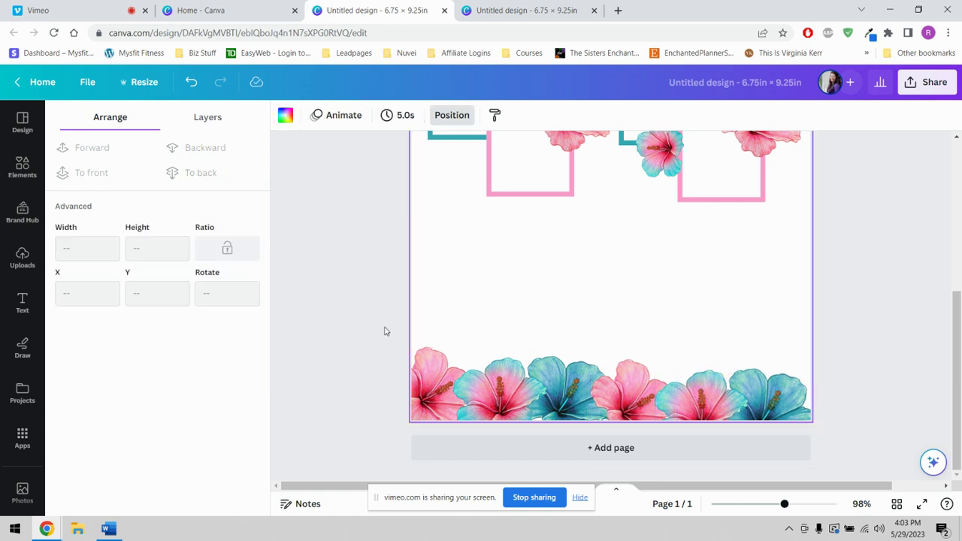
- Group all six flowers and fit the 7.13 × 2.21 in border across the page bottom
{"action": "left_click_drag", "start_coordinate": [385, 328], "coordinate": [800, 414]}
{"action": "left_click", "coordinate": [575, 303]}
{"action": "left_click_drag", "start_coordinate": [824, 469], "coordinate": [810, 461]}
{"action": "left_click_drag", "start_coordinate": [710, 405], "coordinate": [731, 405]}
{"action": "left_click", "coordinate": [719, 293]}
{"action": "left_click", "coordinate": [581, 375]}
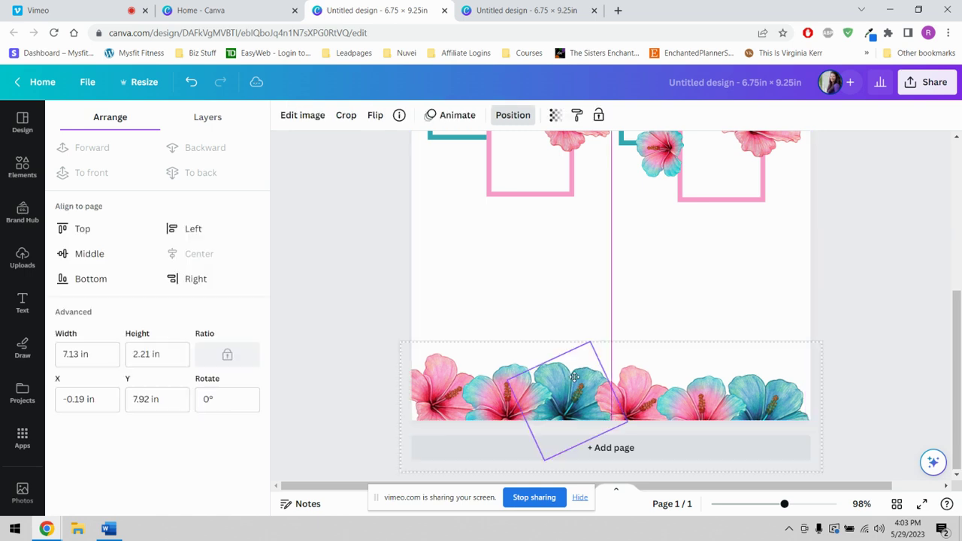
{"action": "left_click", "coordinate": [634, 312]}
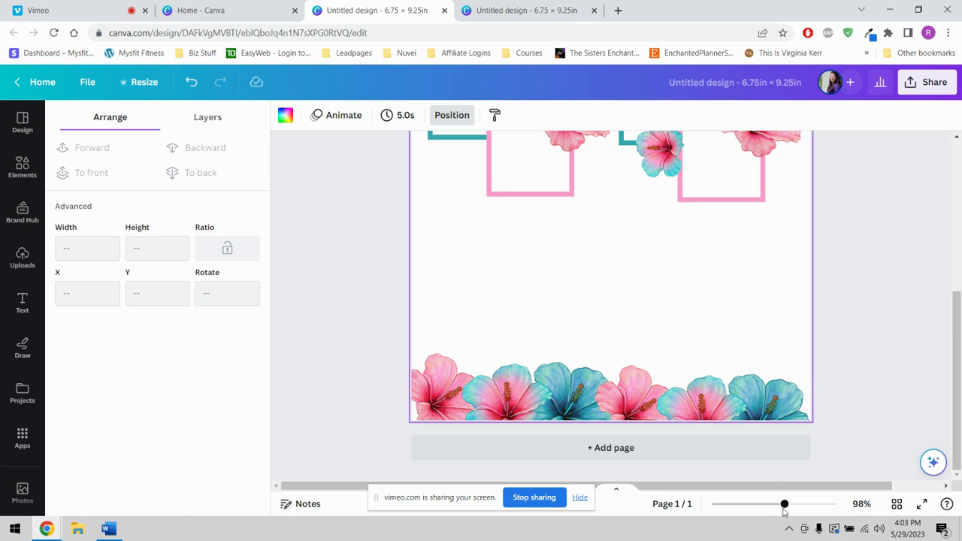
{"action": "left_click_drag", "start_coordinate": [783, 508], "coordinate": [766, 508]}
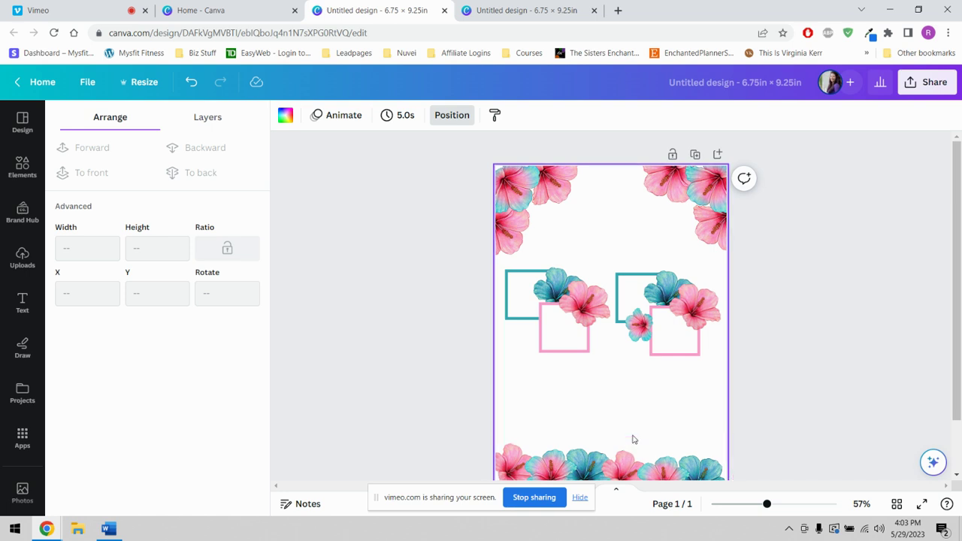
- Stagger the box groups: left one upper-left at 1.19, 2 in, right one lower-right at 3.38, 4.77 in
{"action": "left_click_drag", "start_coordinate": [664, 388], "coordinate": [671, 460]}
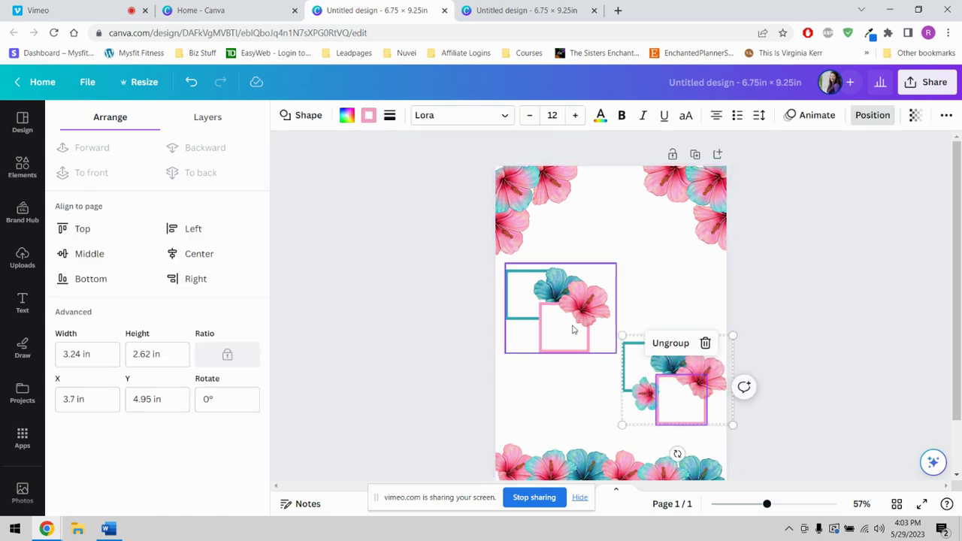
{"action": "left_click_drag", "start_coordinate": [571, 332], "coordinate": [601, 301]}
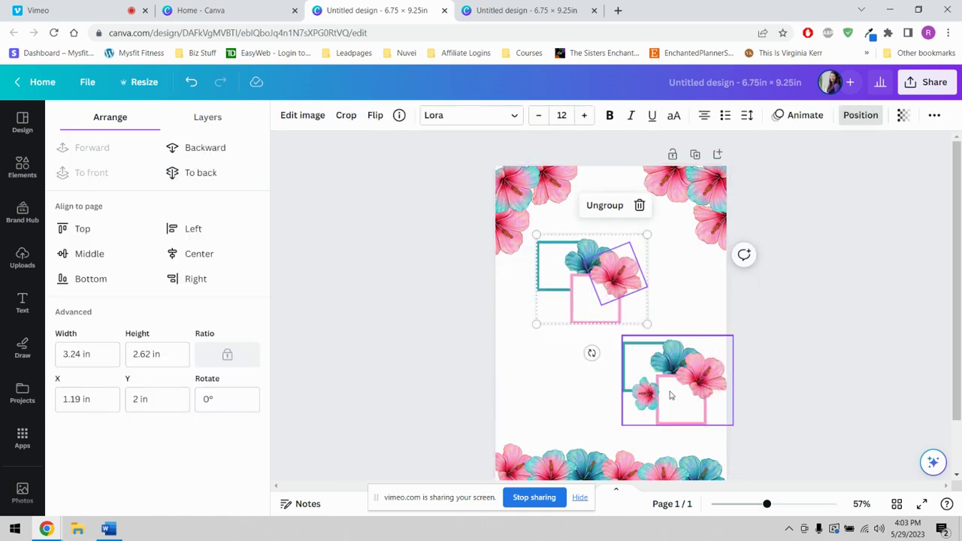
{"action": "left_click_drag", "start_coordinate": [668, 393], "coordinate": [657, 385]}
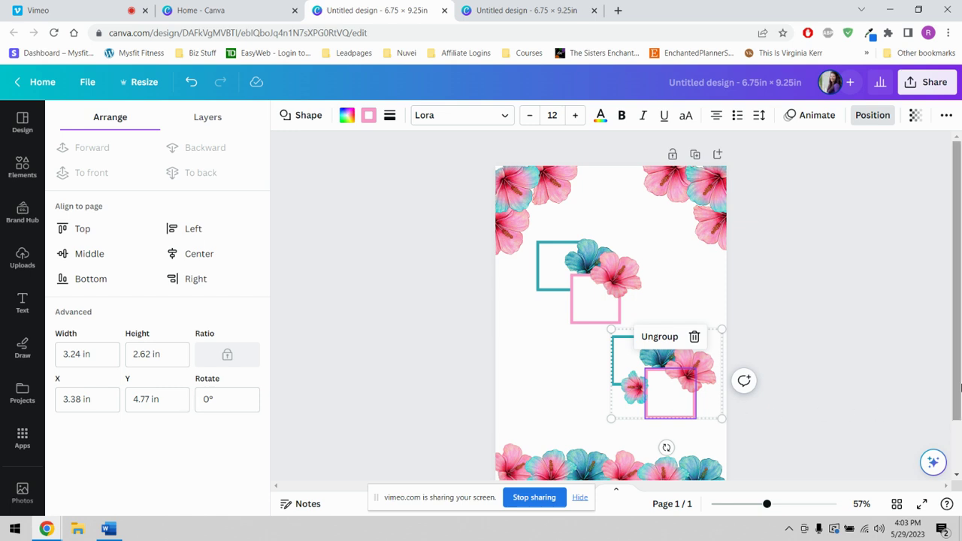
- Download the sticker sheet with file type PDF Standard
{"action": "left_click", "coordinate": [909, 84]}
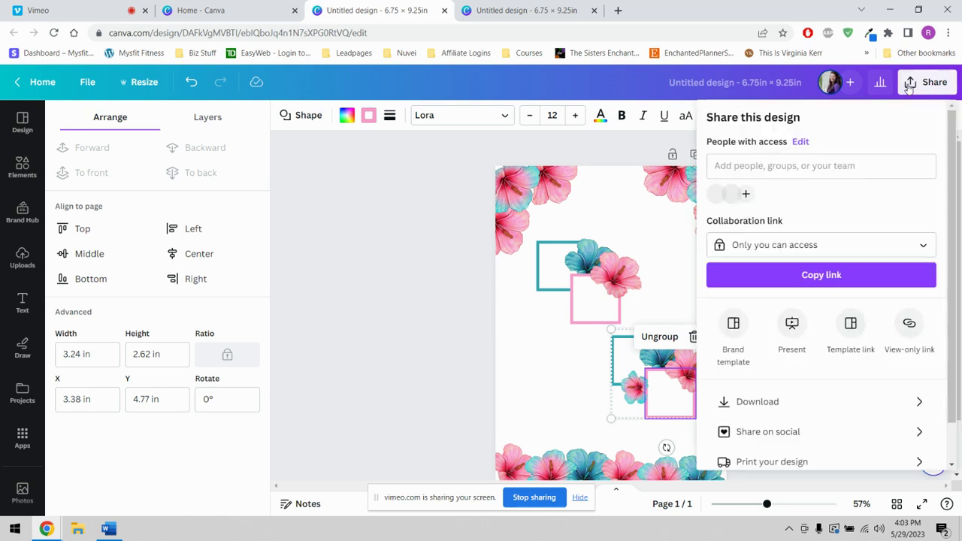
{"action": "left_click", "coordinate": [756, 402]}
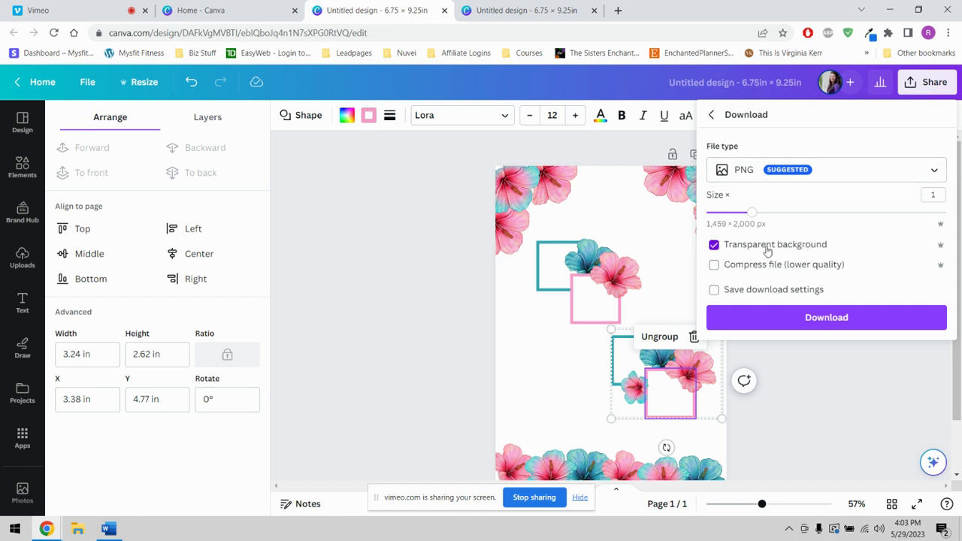
{"action": "left_click", "coordinate": [808, 171]}
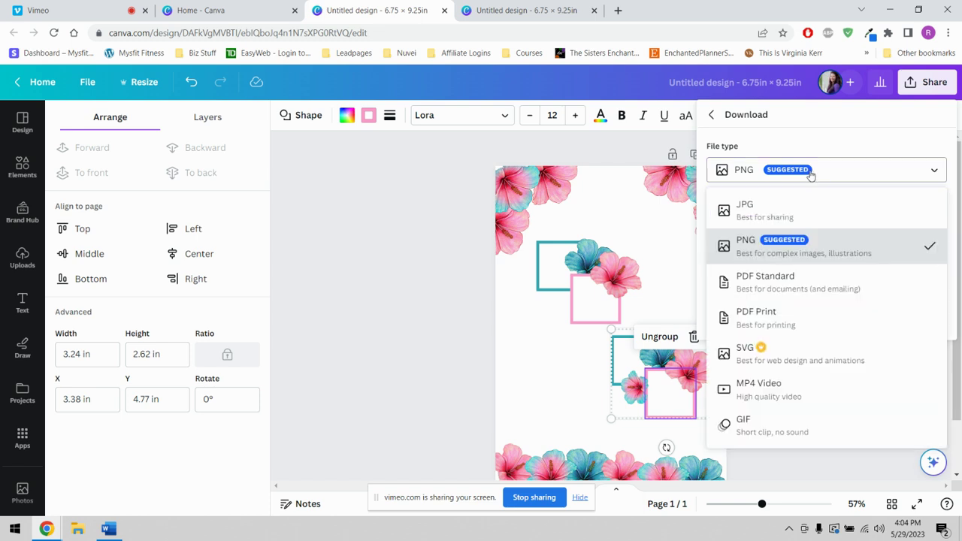
{"action": "left_click", "coordinate": [775, 284]}
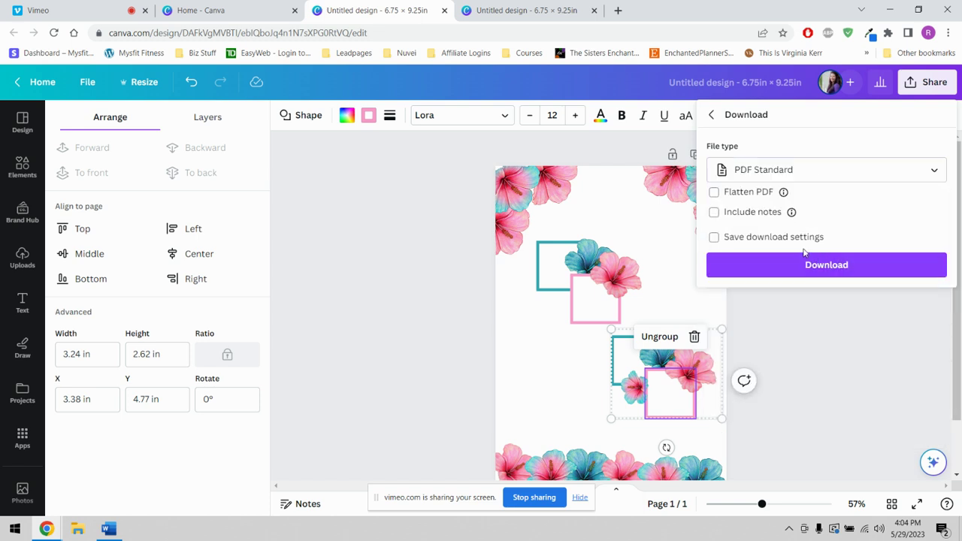
{"action": "left_click", "coordinate": [404, 283]}
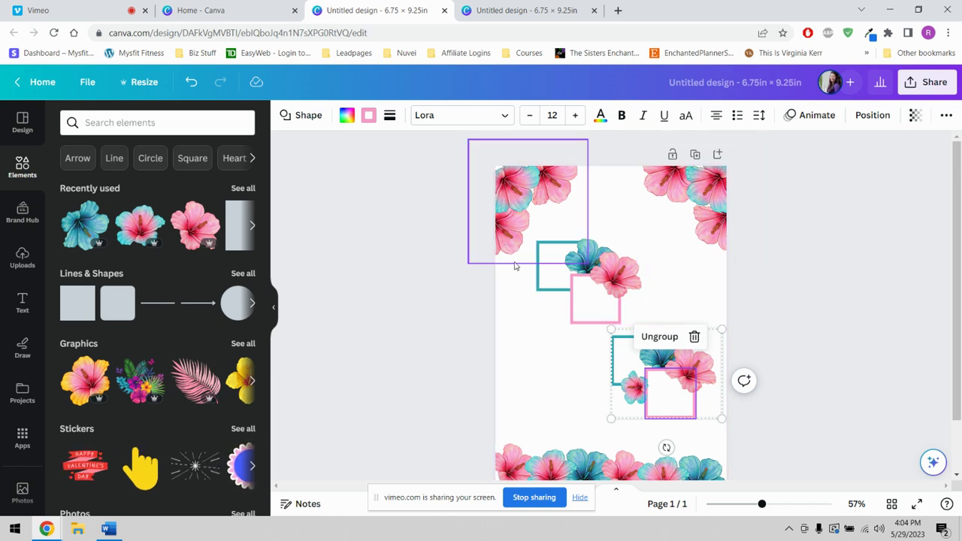
{"action": "scroll", "coordinate": [462, 288], "scroll_direction": "down", "scroll_amount": 1}
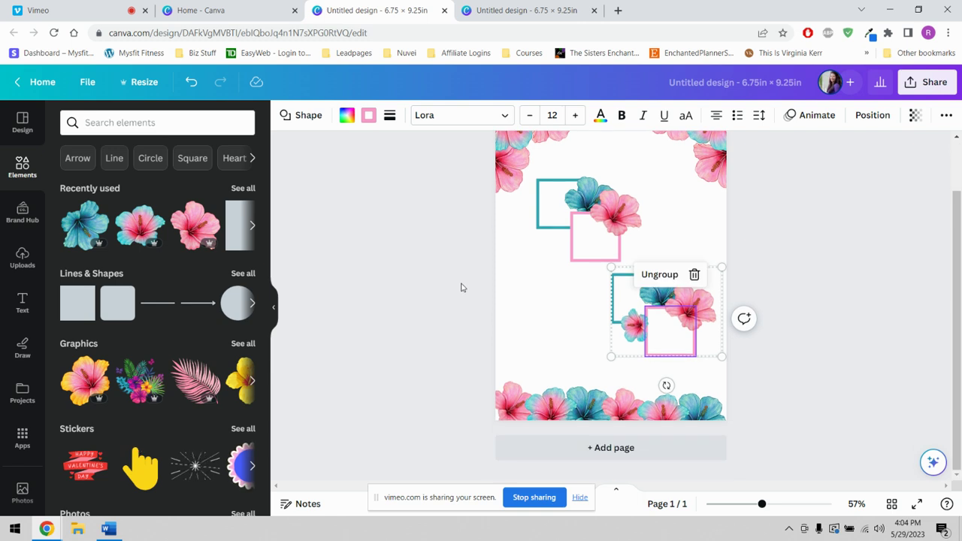
{"action": "scroll", "coordinate": [455, 313], "scroll_direction": "up", "scroll_amount": 1}
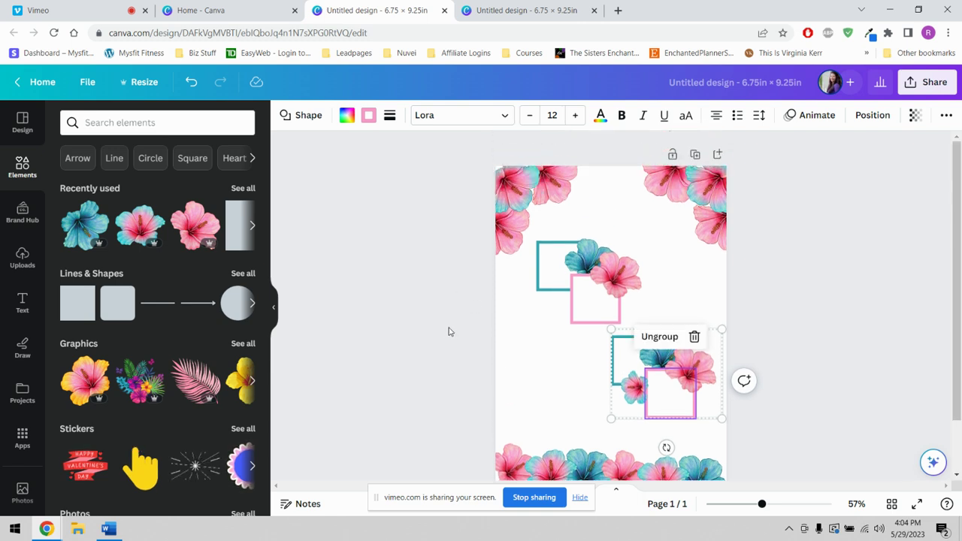
{"action": "scroll", "coordinate": [440, 336], "scroll_direction": "down", "scroll_amount": 1}
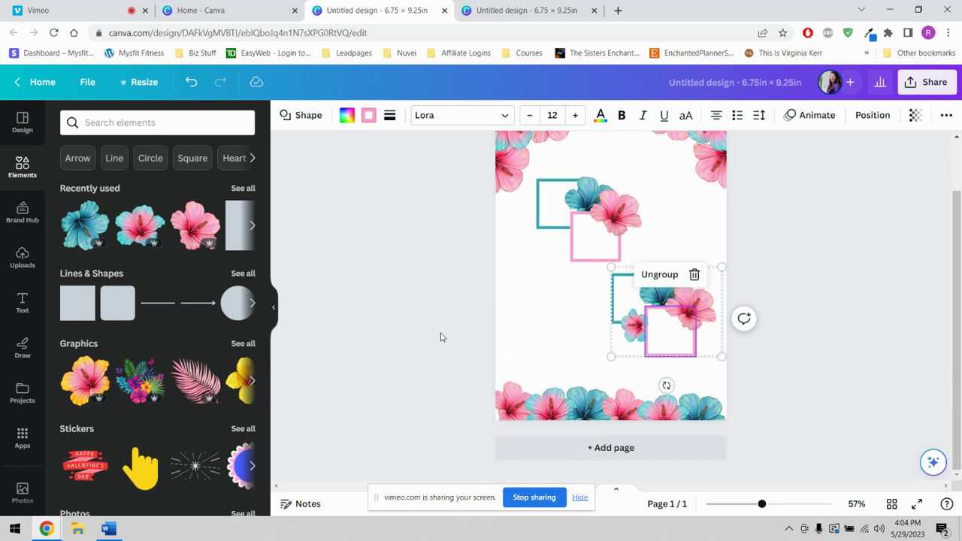